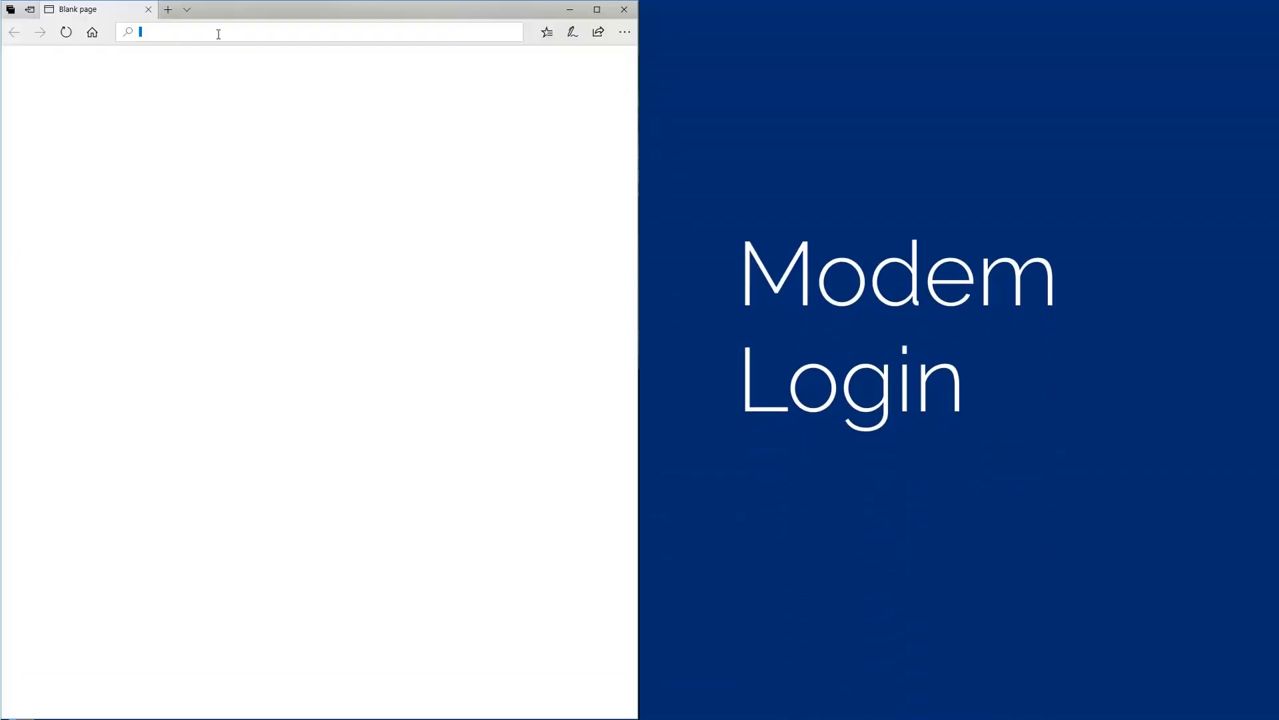
{"action": "type", "text": "174.90.98.153:9191"}
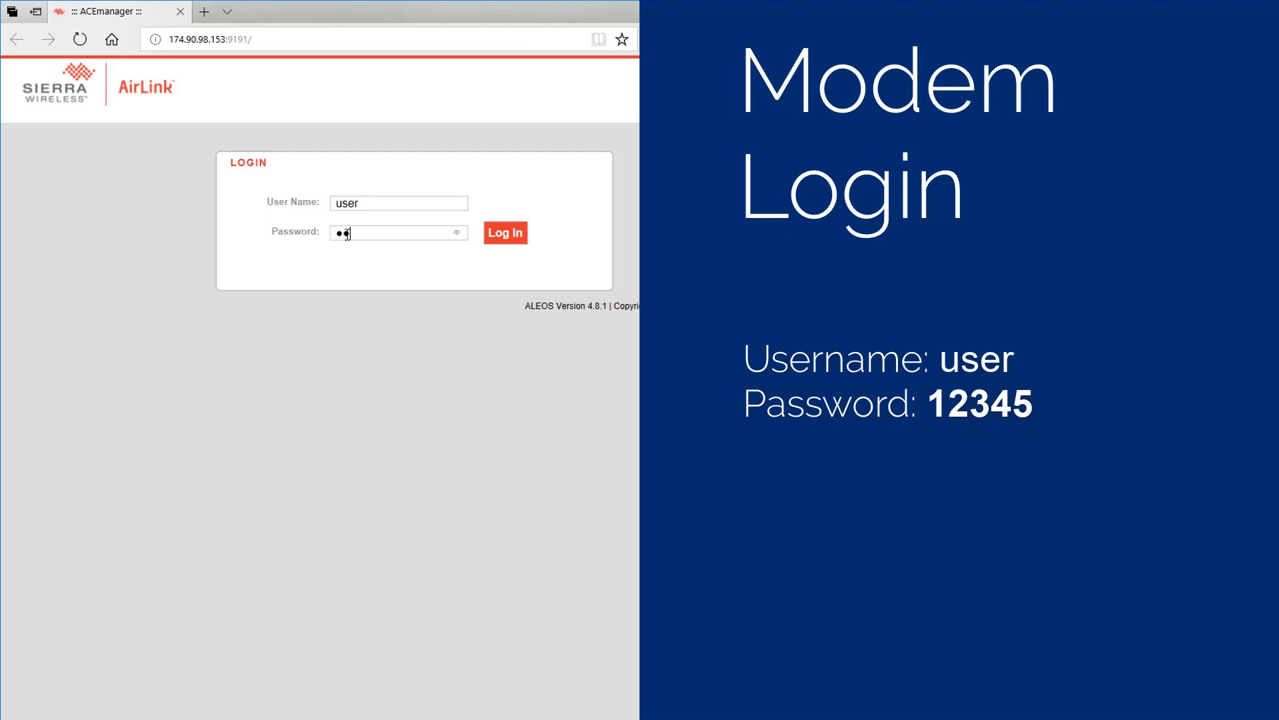
{"action": "key", "text": "Return"}
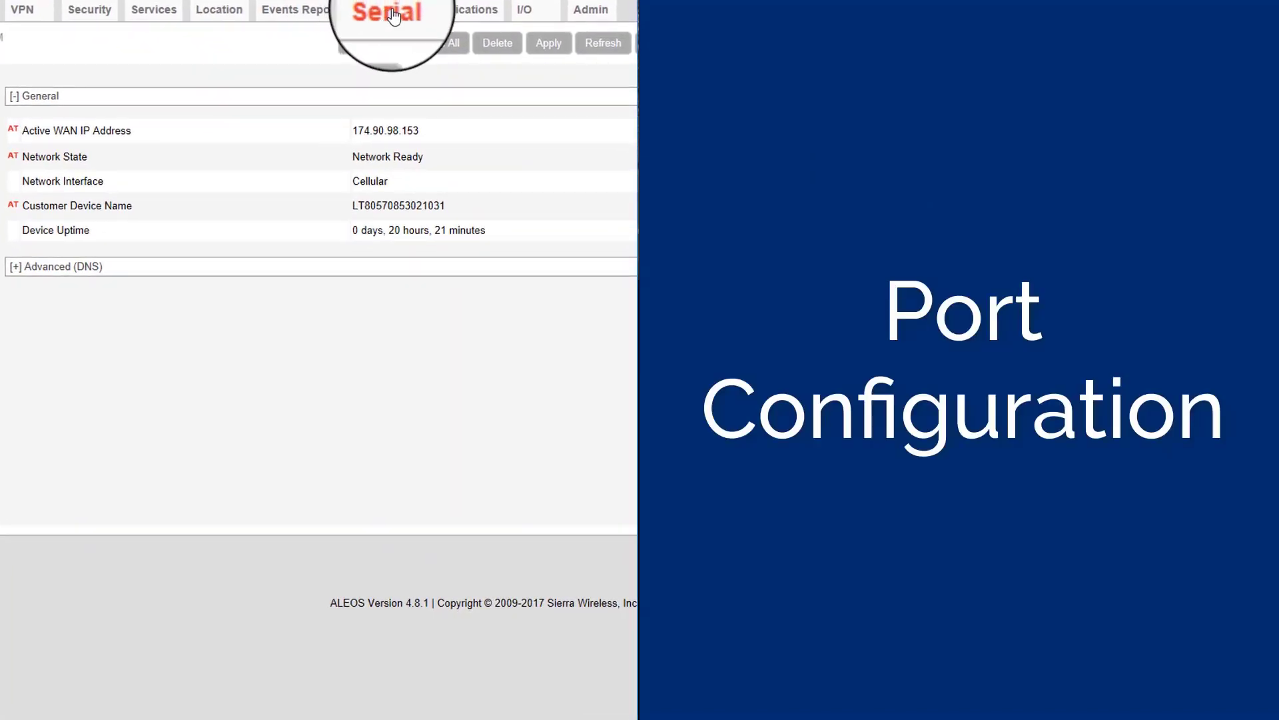
On the Serial page, keep the port enabled, set Startup Mode to TCP, and keep flow control None
{"action": "left_click", "coordinate": [393, 13]}
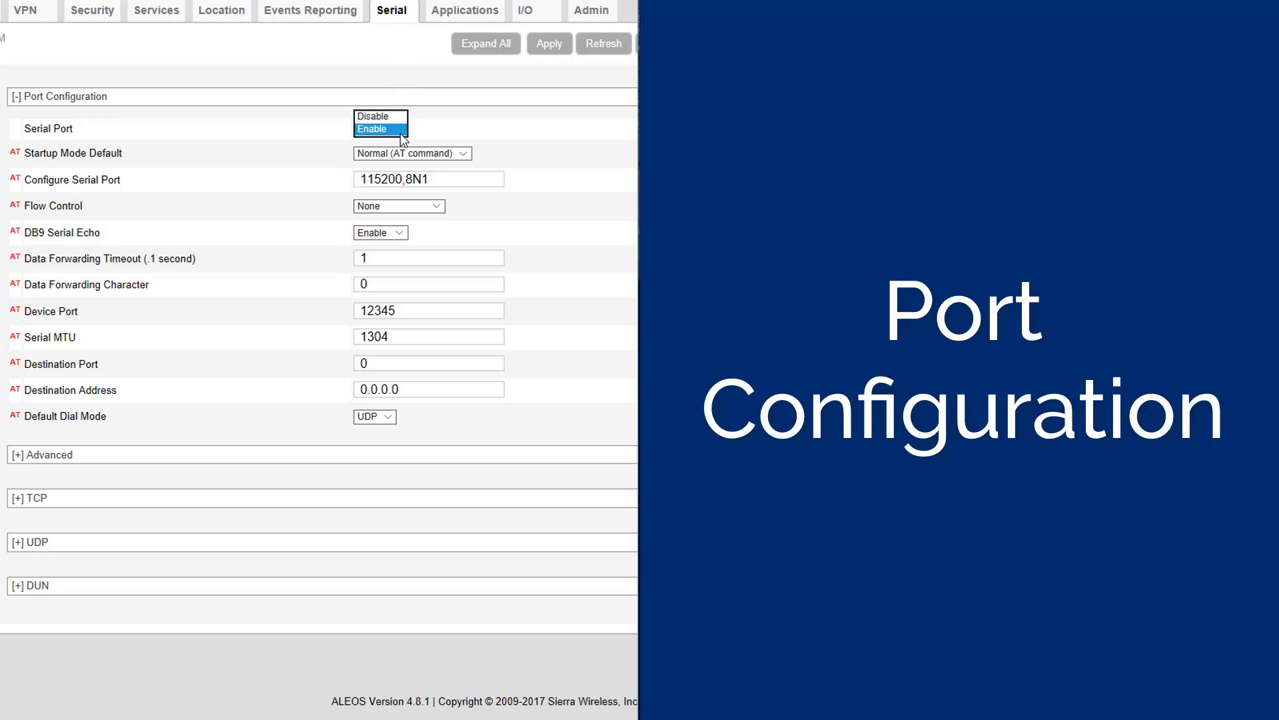
{"action": "left_click", "coordinate": [400, 131]}
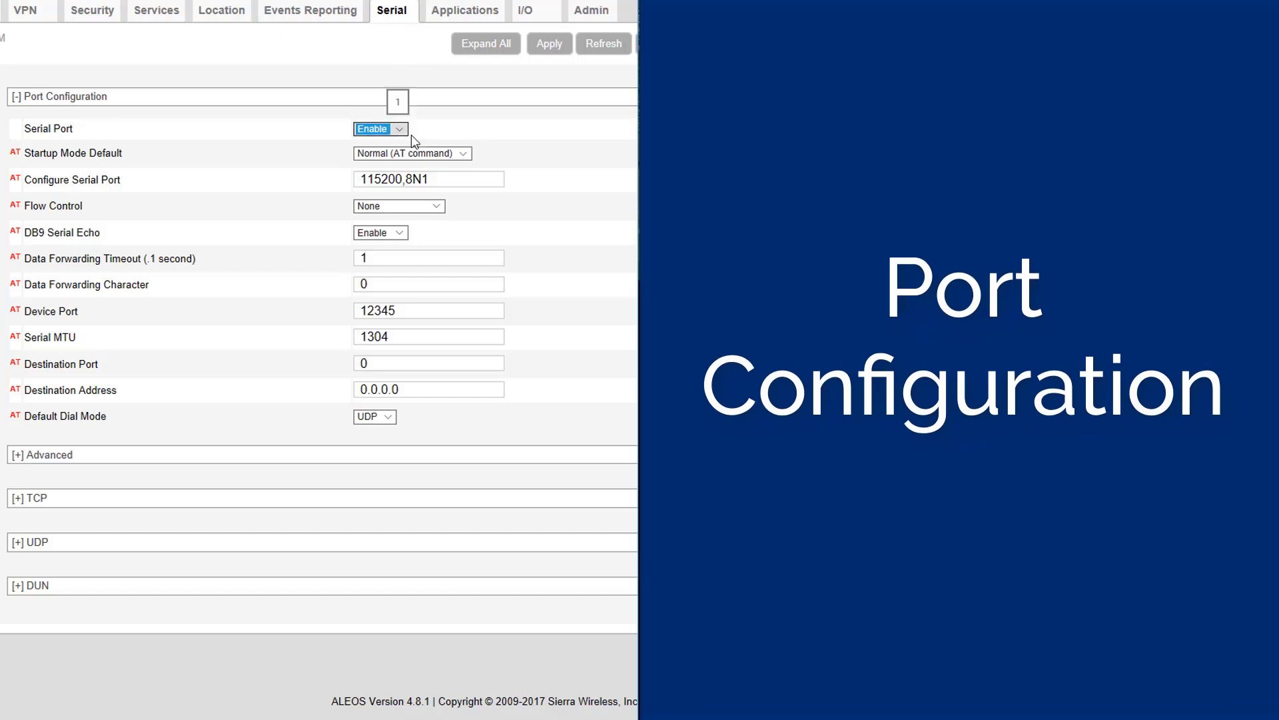
{"action": "left_click", "coordinate": [463, 154]}
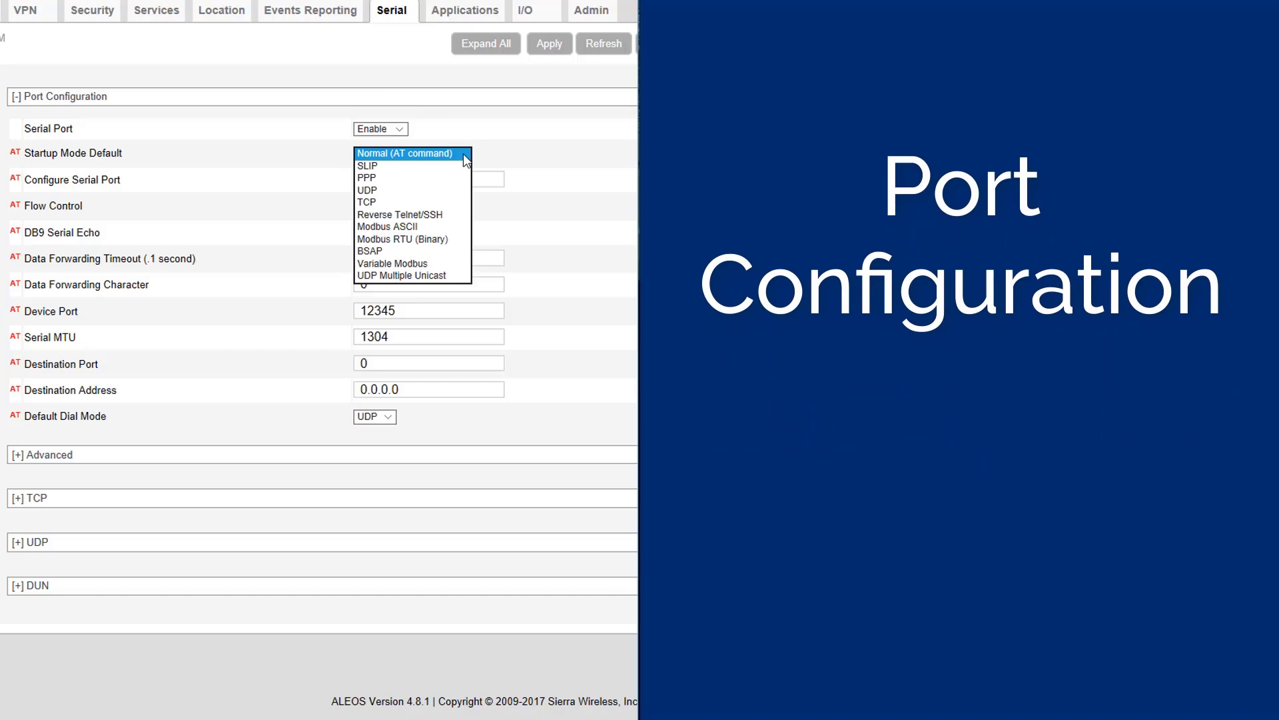
{"action": "left_click", "coordinate": [447, 202]}
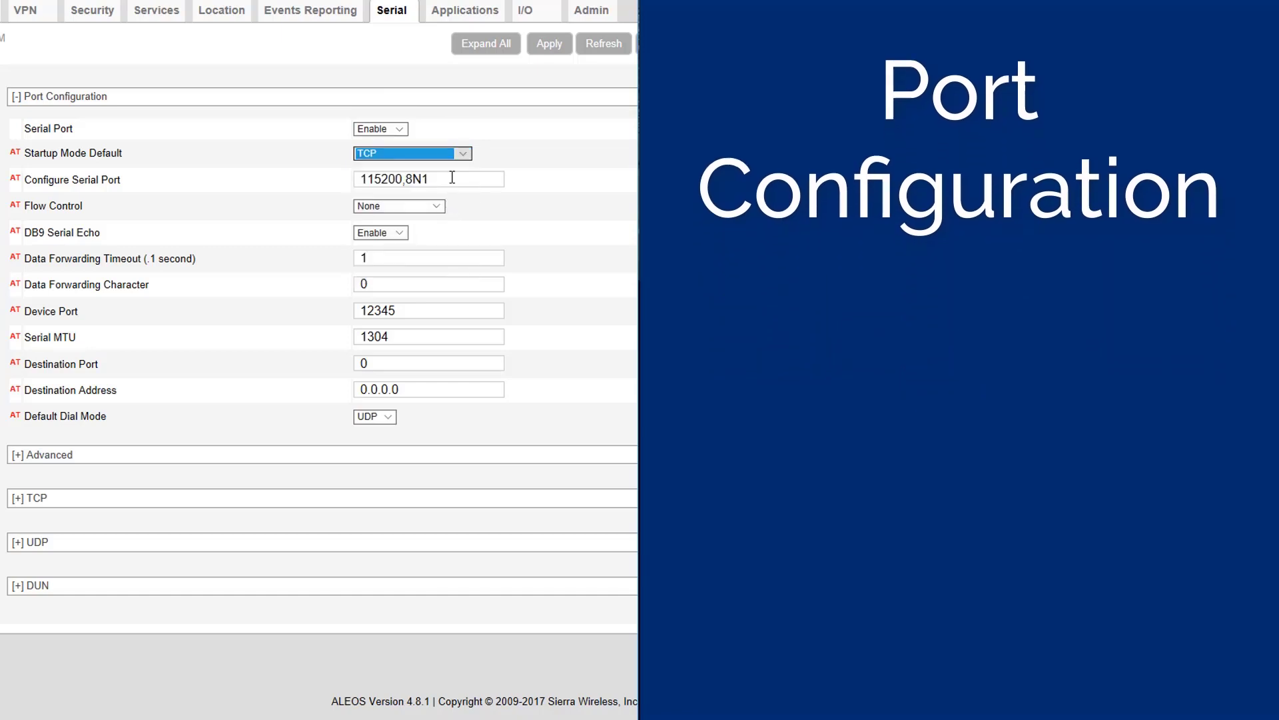
{"action": "left_click", "coordinate": [452, 178]}
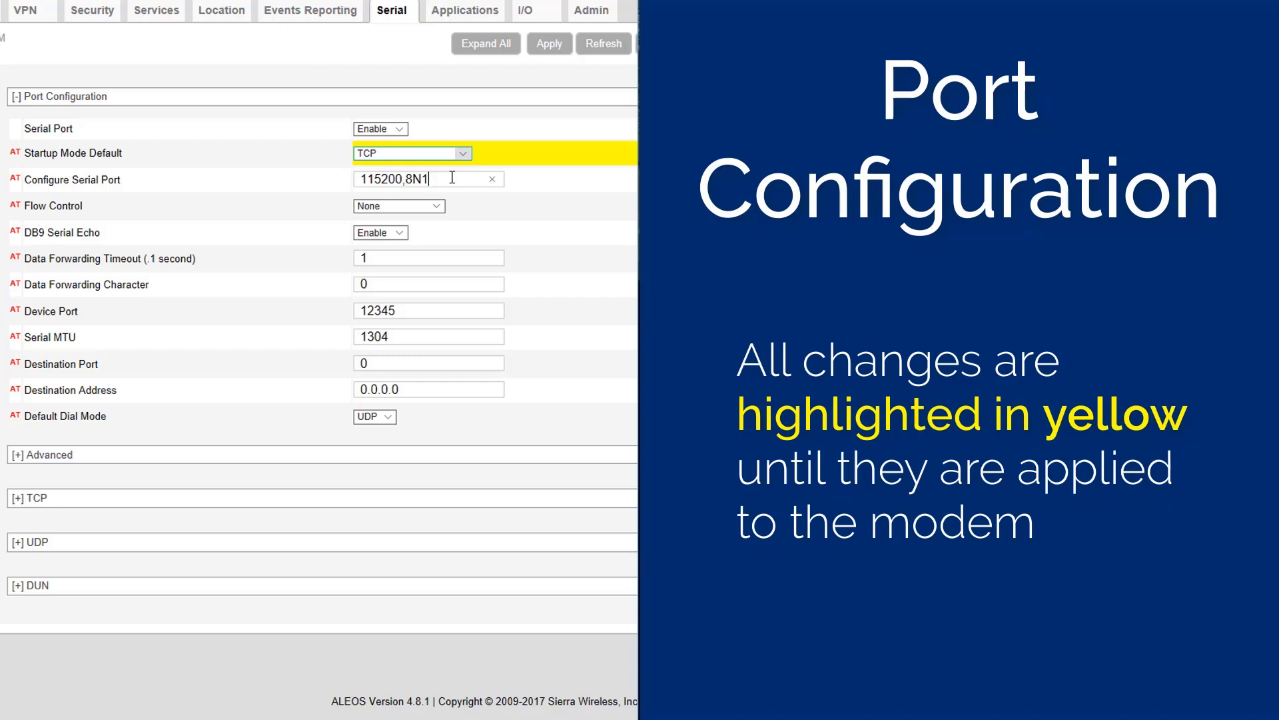
{"action": "left_click", "coordinate": [437, 207]}
{"action": "left_click", "coordinate": [383, 212]}
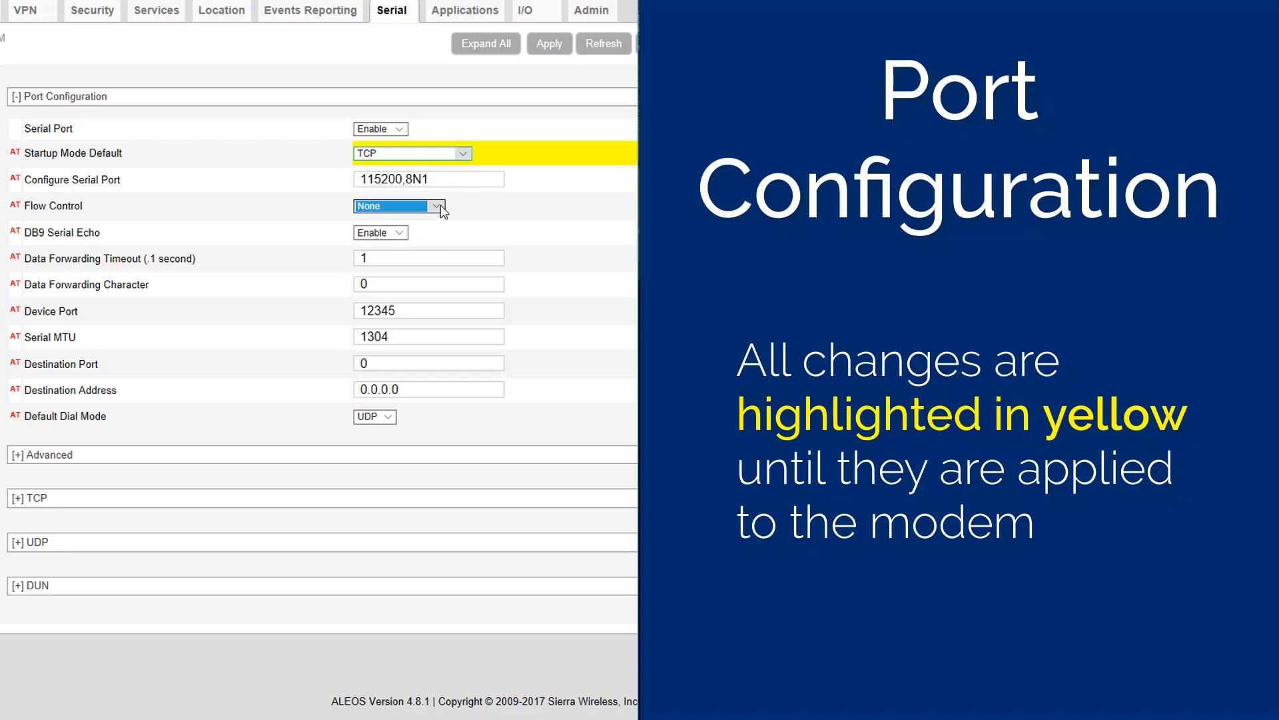
Set Data Forwarding Timeout to 5 and Device Port to 9034
{"action": "double_click", "coordinate": [409, 257]}
{"action": "type", "text": "5"}
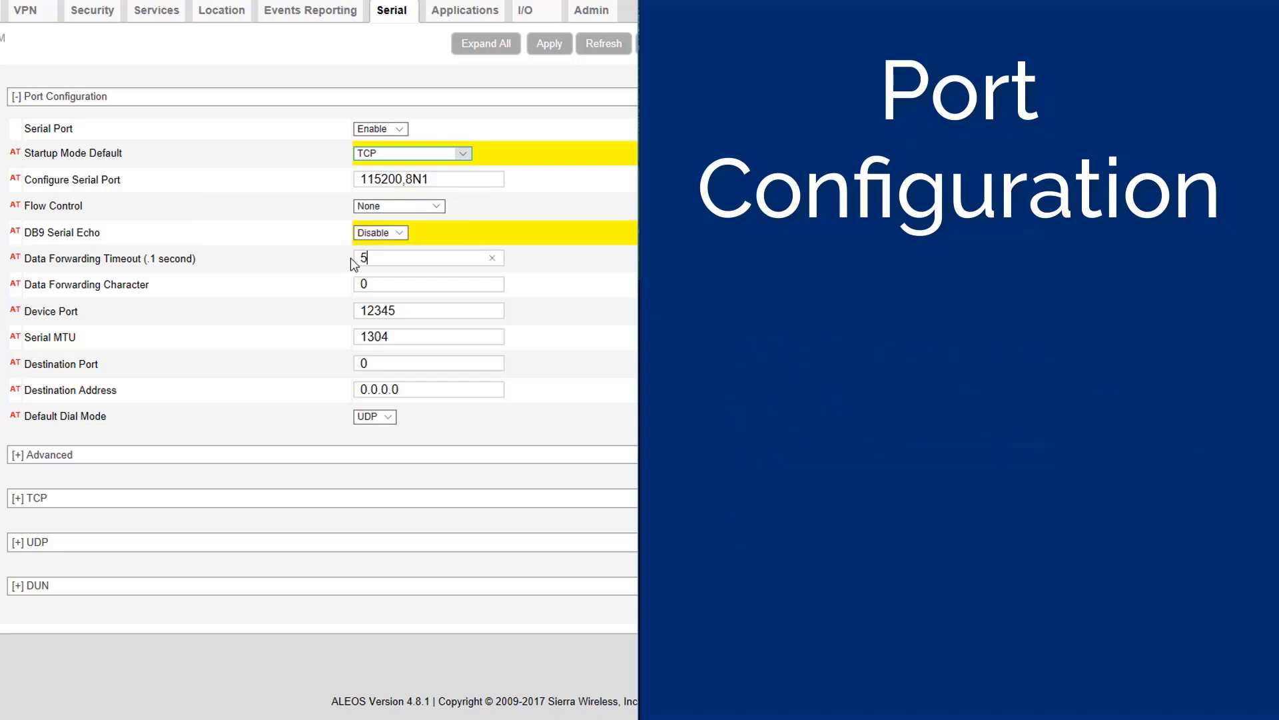
{"action": "left_click", "coordinate": [372, 288]}
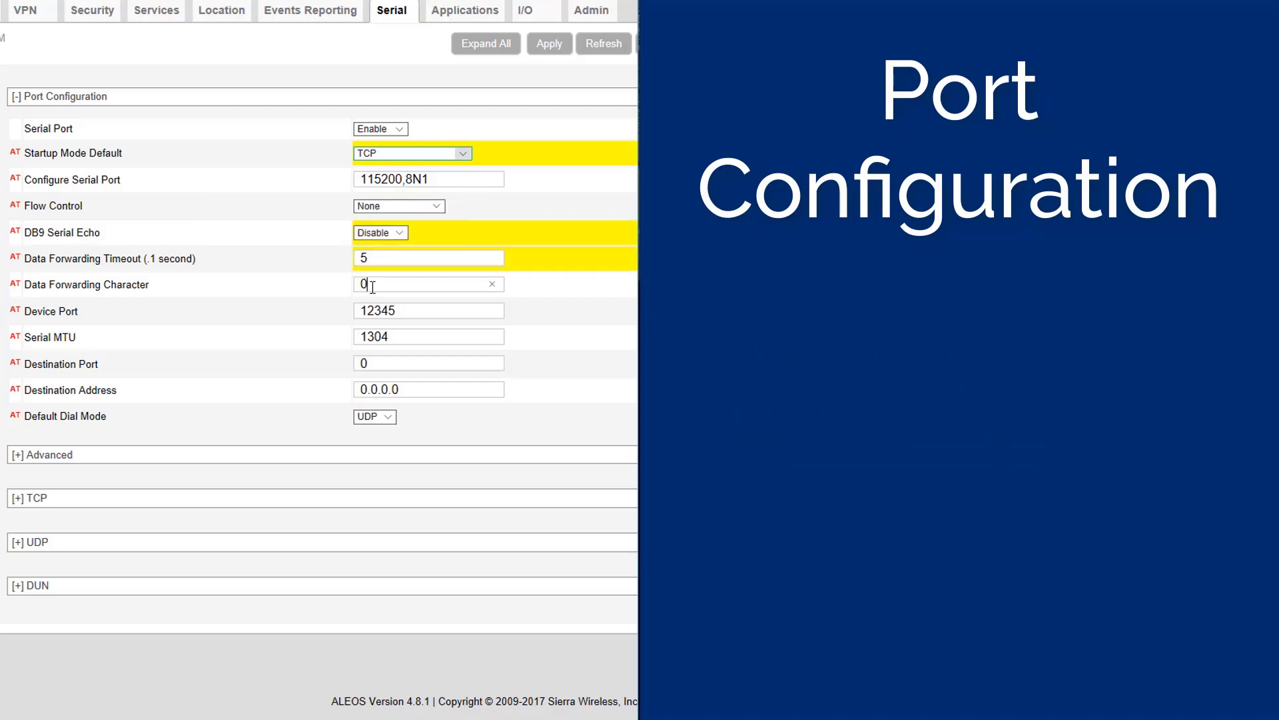
{"action": "double_click", "coordinate": [402, 313]}
{"action": "type", "text": "9034"}
{"action": "left_click", "coordinate": [409, 339]}
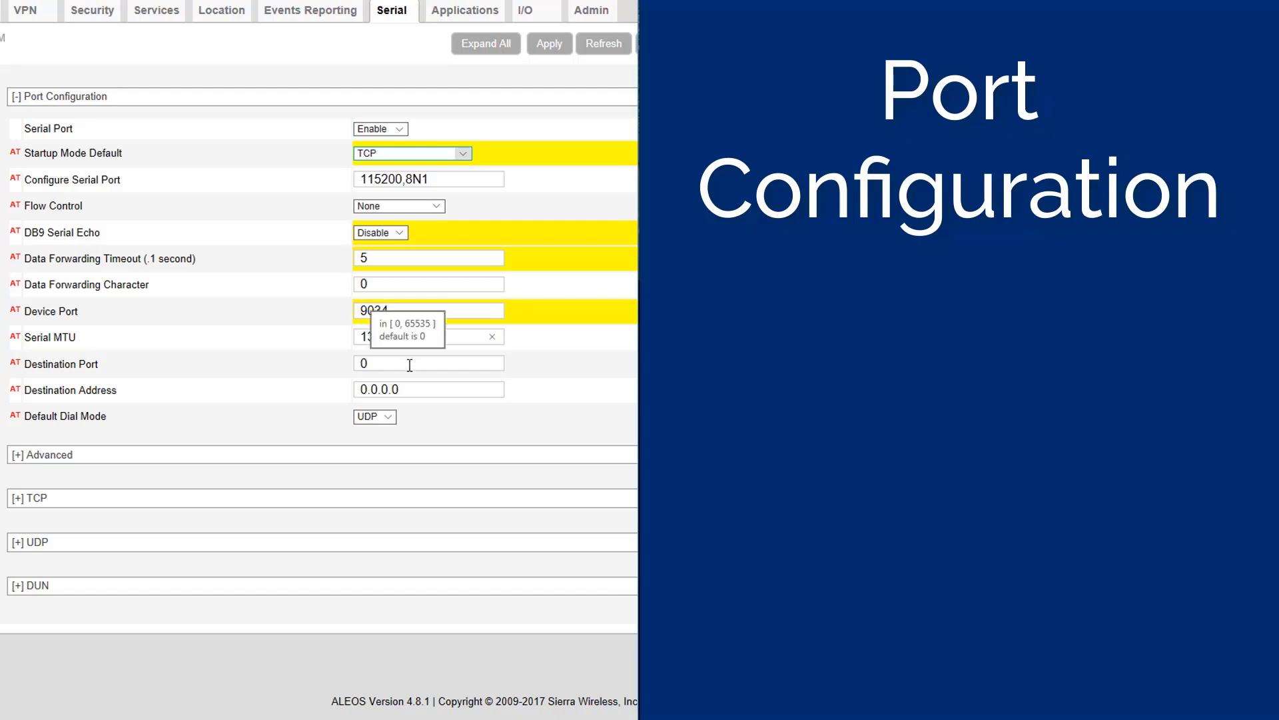
Set Destination Port 8070 and Destination Address 209.217.83.116
{"action": "left_click", "coordinate": [410, 366]}
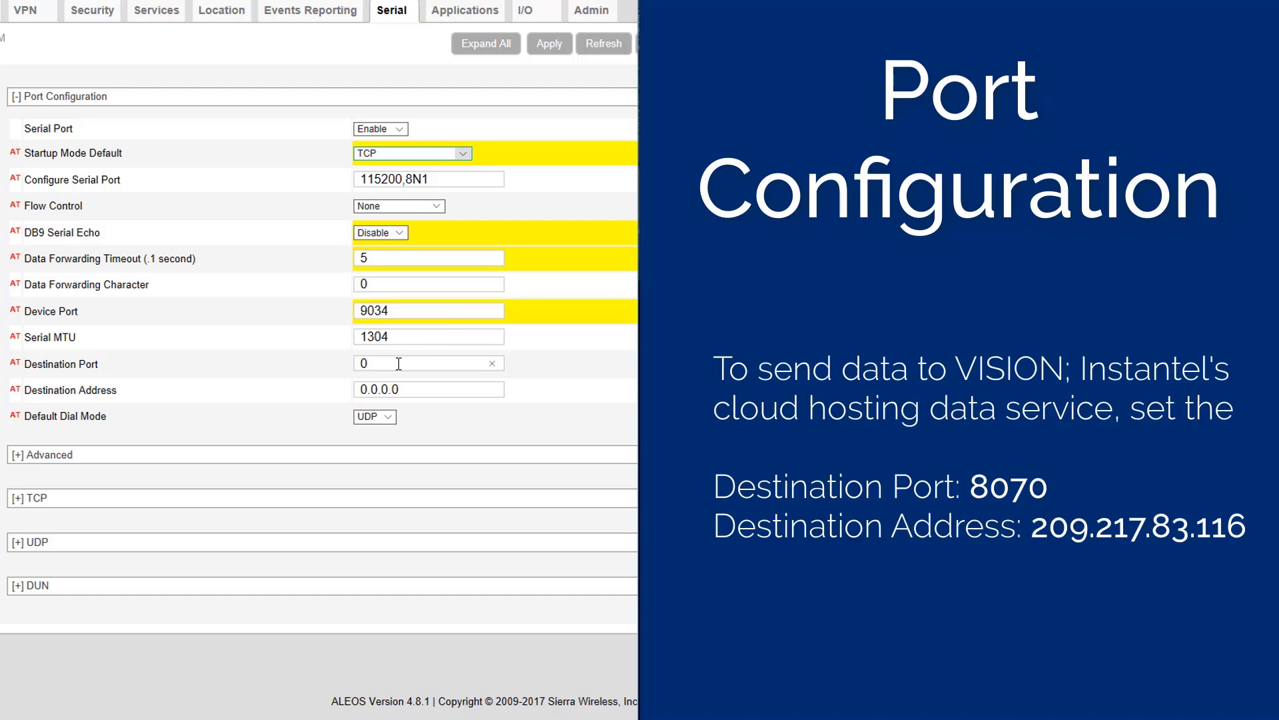
{"action": "left_click_drag", "start_coordinate": [398, 364], "coordinate": [334, 375]}
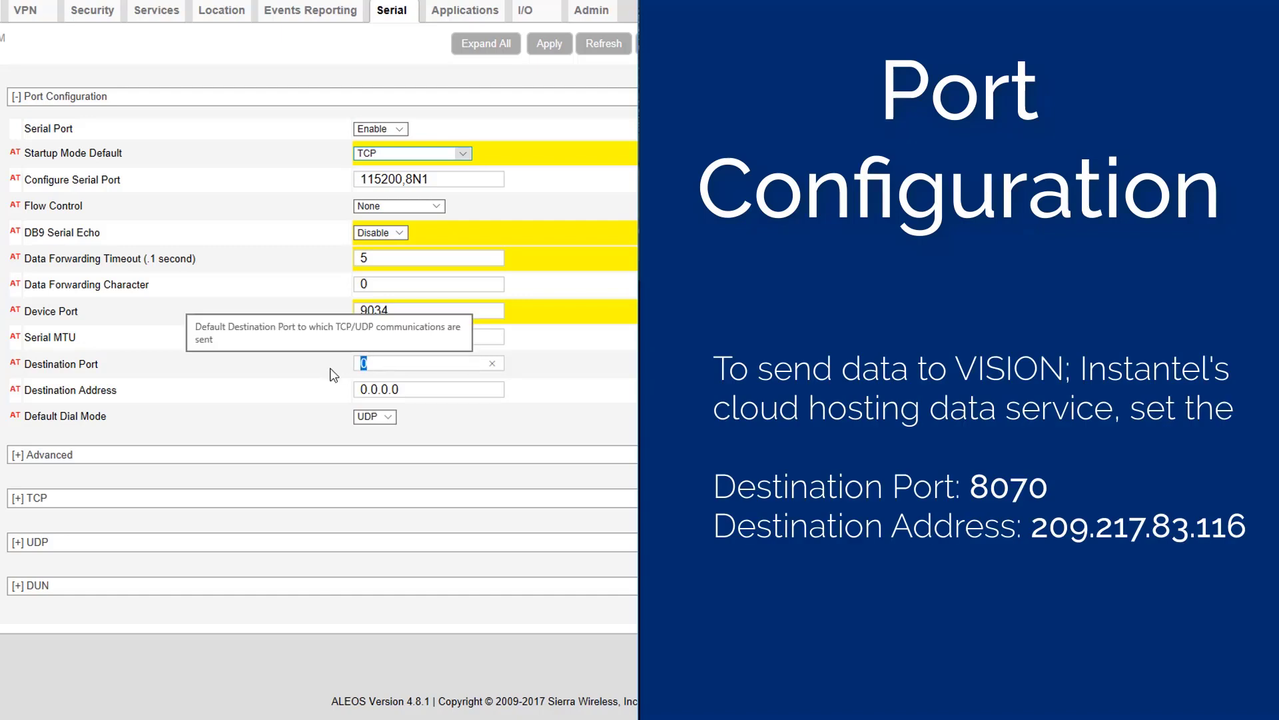
{"action": "type", "text": "8070"}
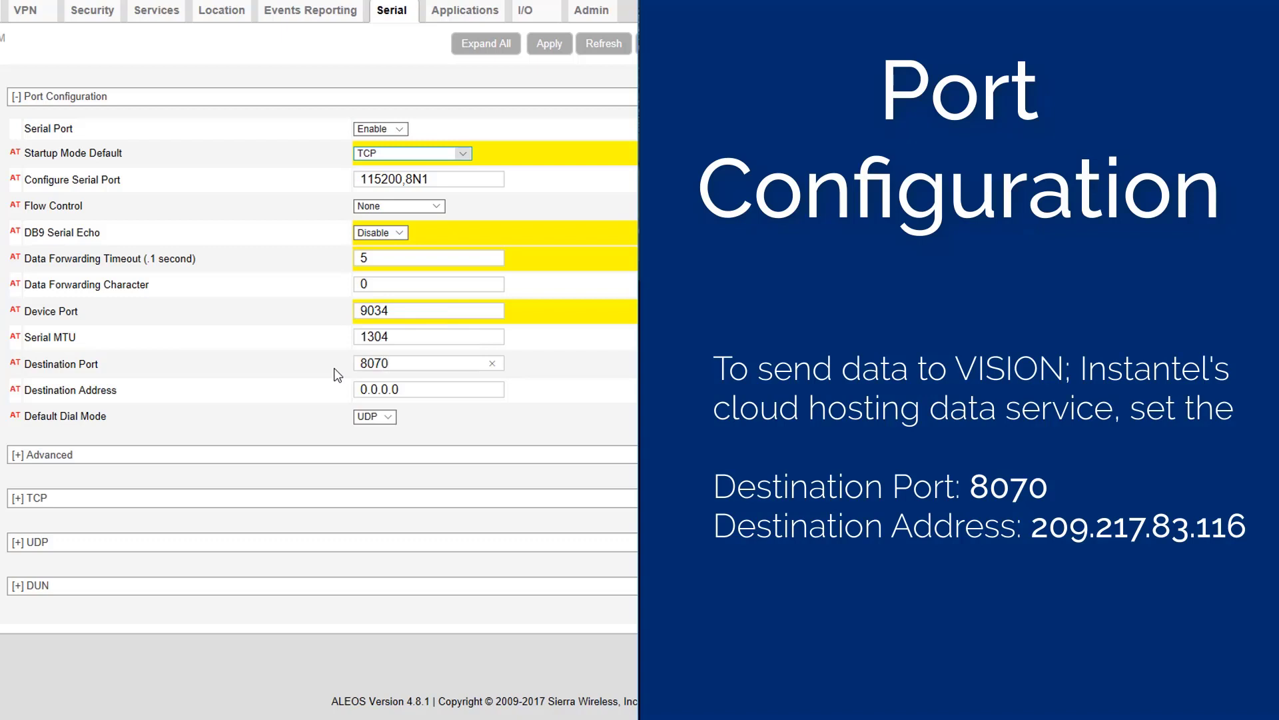
{"action": "left_click", "coordinate": [392, 389]}
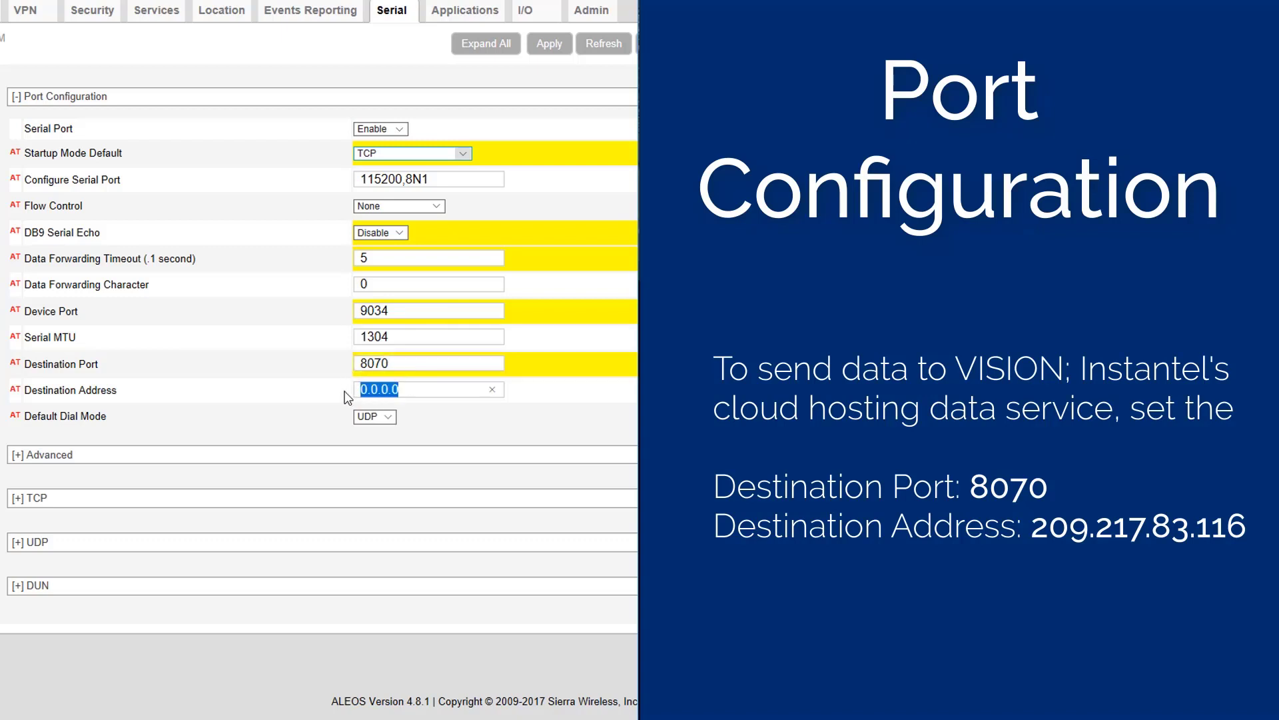
{"action": "type", "text": "209.217.83.116"}
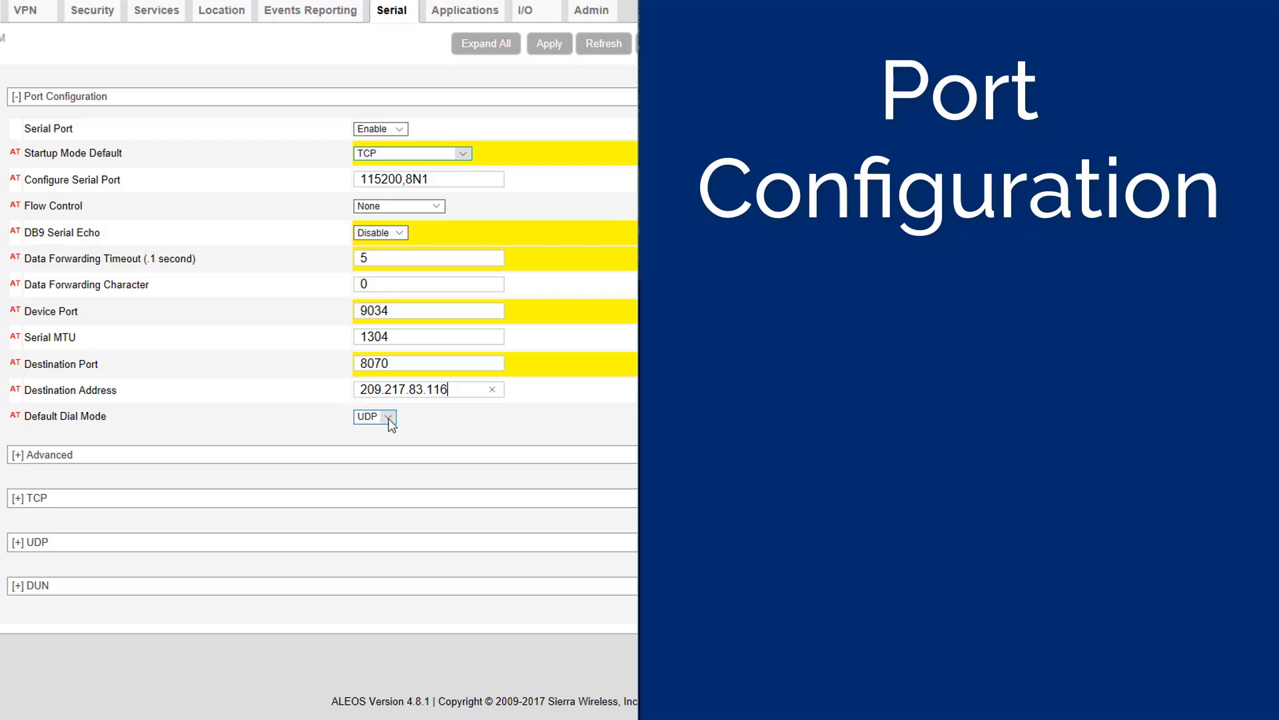
Set the Default Dial Mode to TCP
{"action": "left_click", "coordinate": [392, 425]}
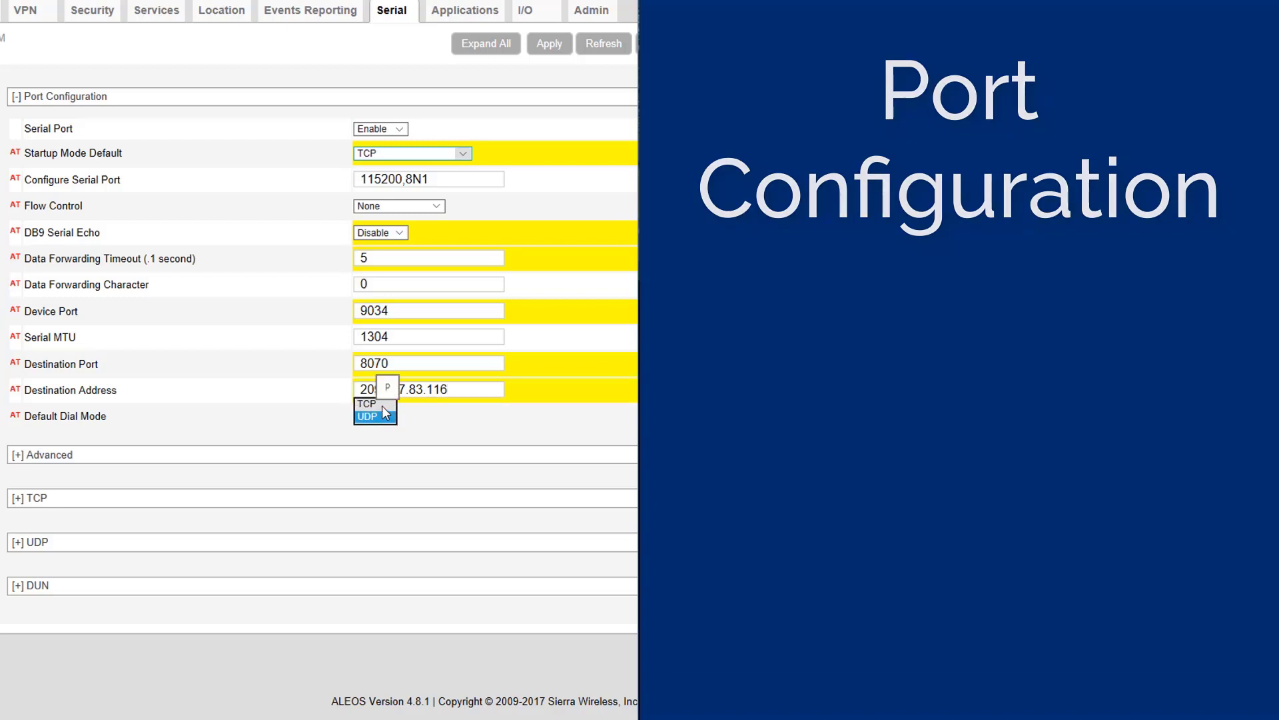
{"action": "left_click", "coordinate": [368, 404]}
{"action": "left_click", "coordinate": [452, 425]}
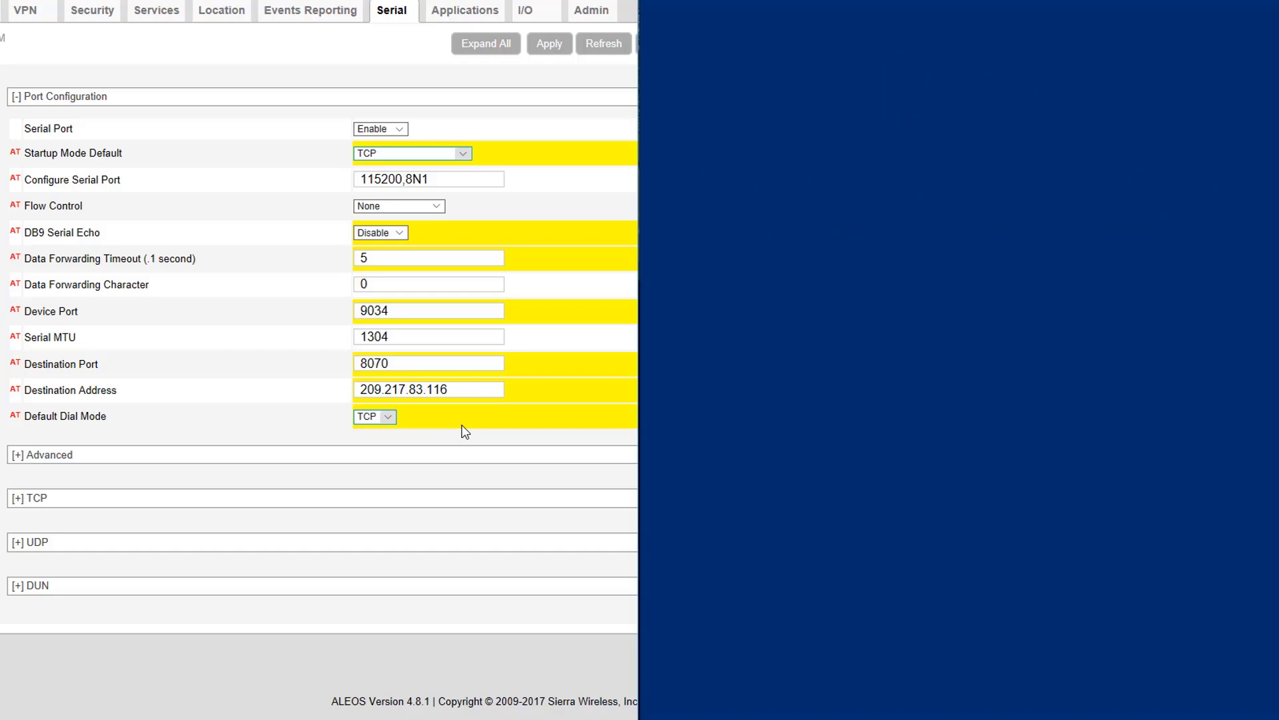
In Advanced, set Assert DSR and DCD to In Data Mode and DTR Mode to Use DTR
{"action": "left_click", "coordinate": [16, 455]}
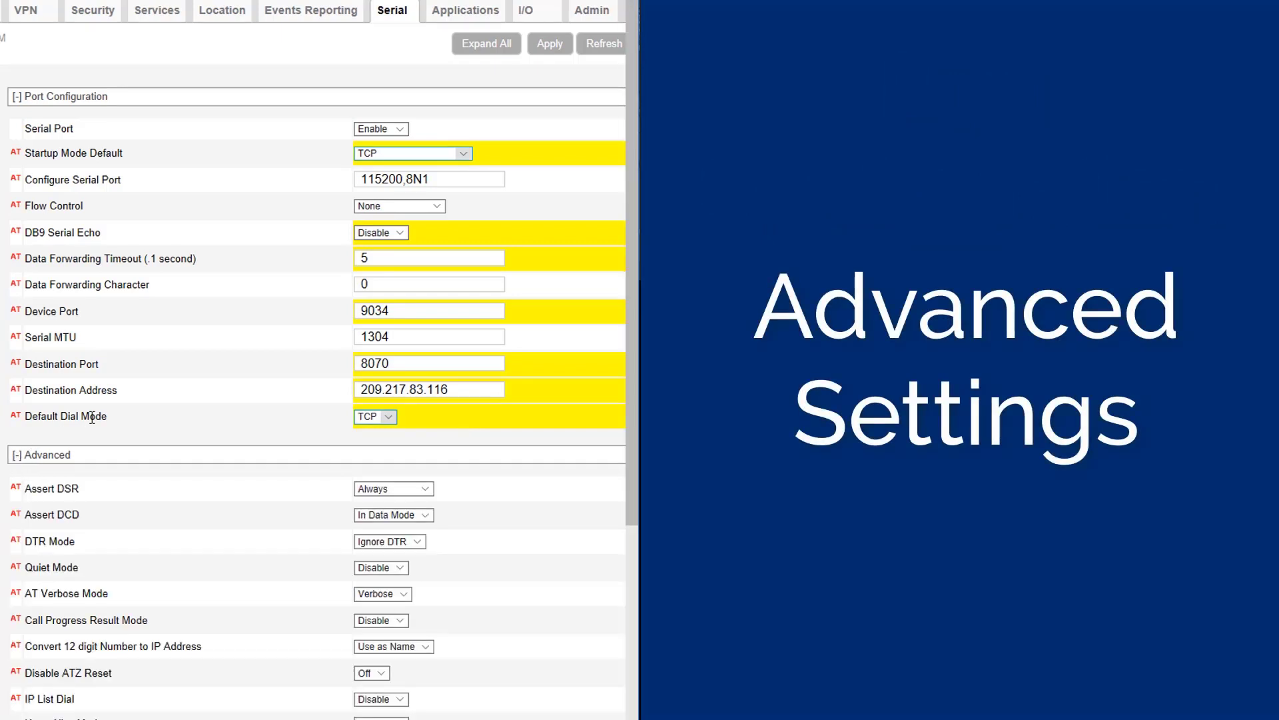
{"action": "scroll", "coordinate": [92, 417], "scroll_direction": "down", "scroll_amount": 4}
{"action": "mouse_move", "coordinate": [136, 430]}
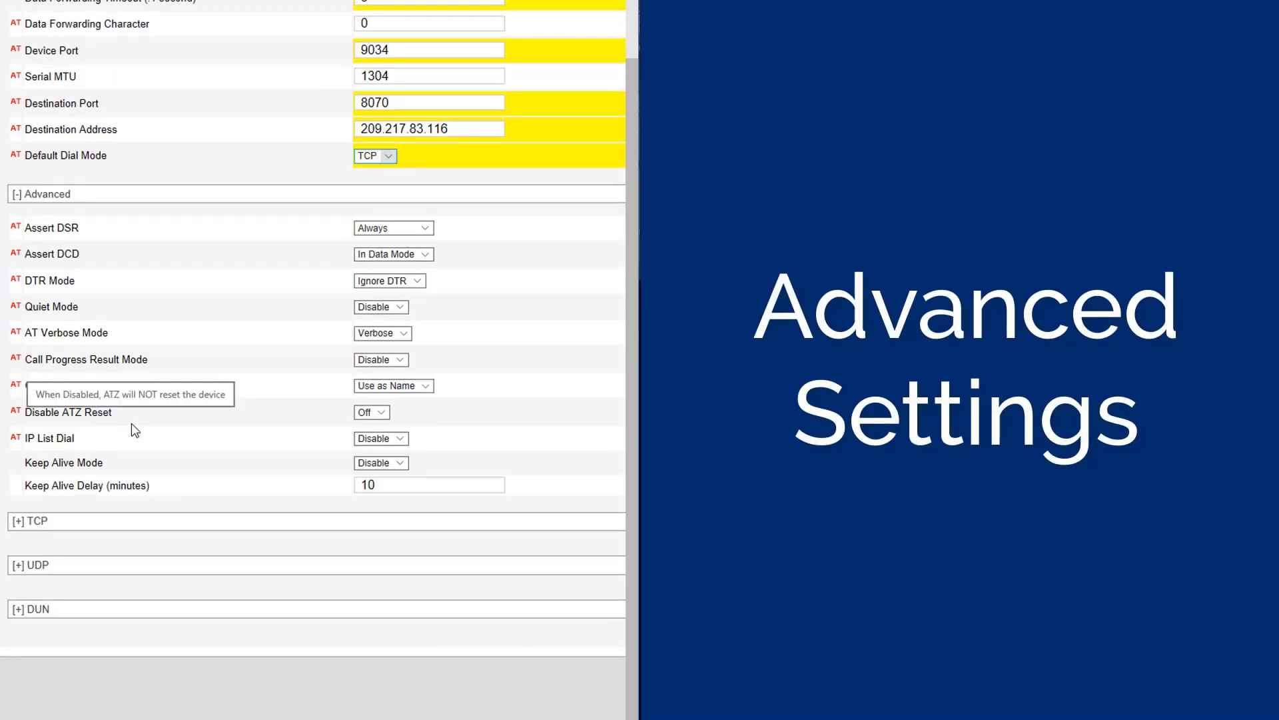
{"action": "left_click", "coordinate": [427, 230]}
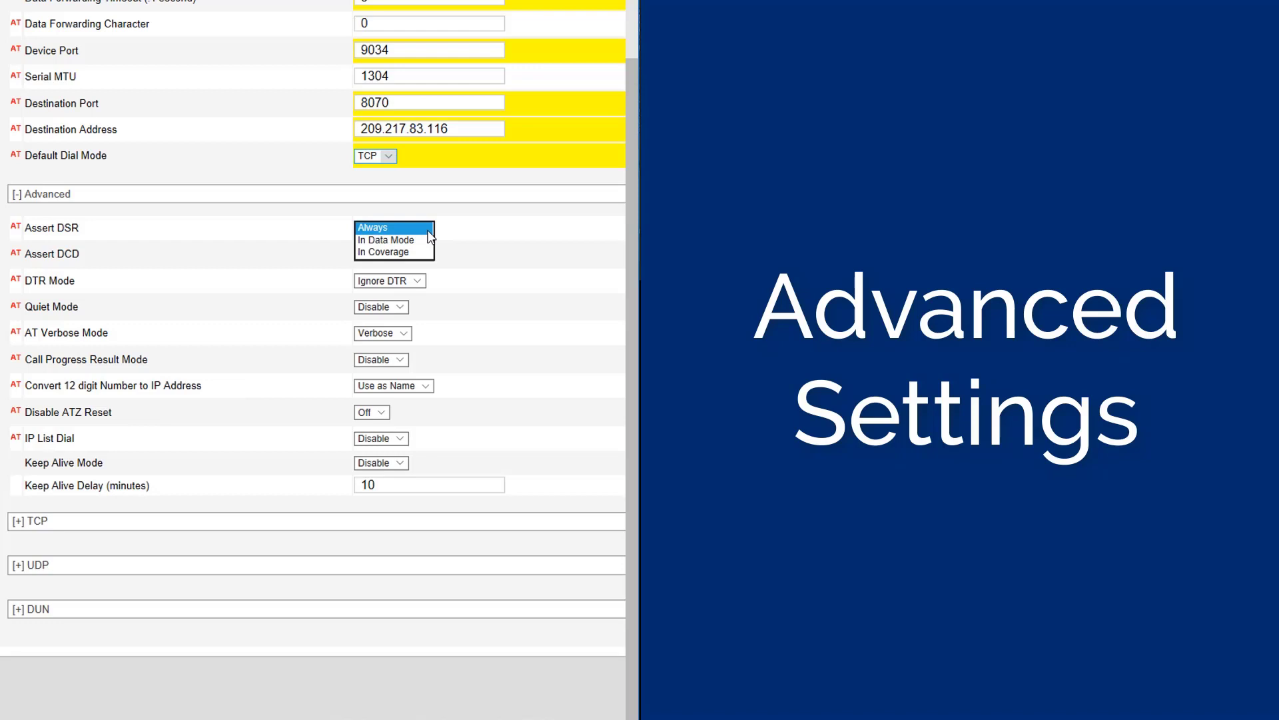
{"action": "left_click", "coordinate": [426, 241]}
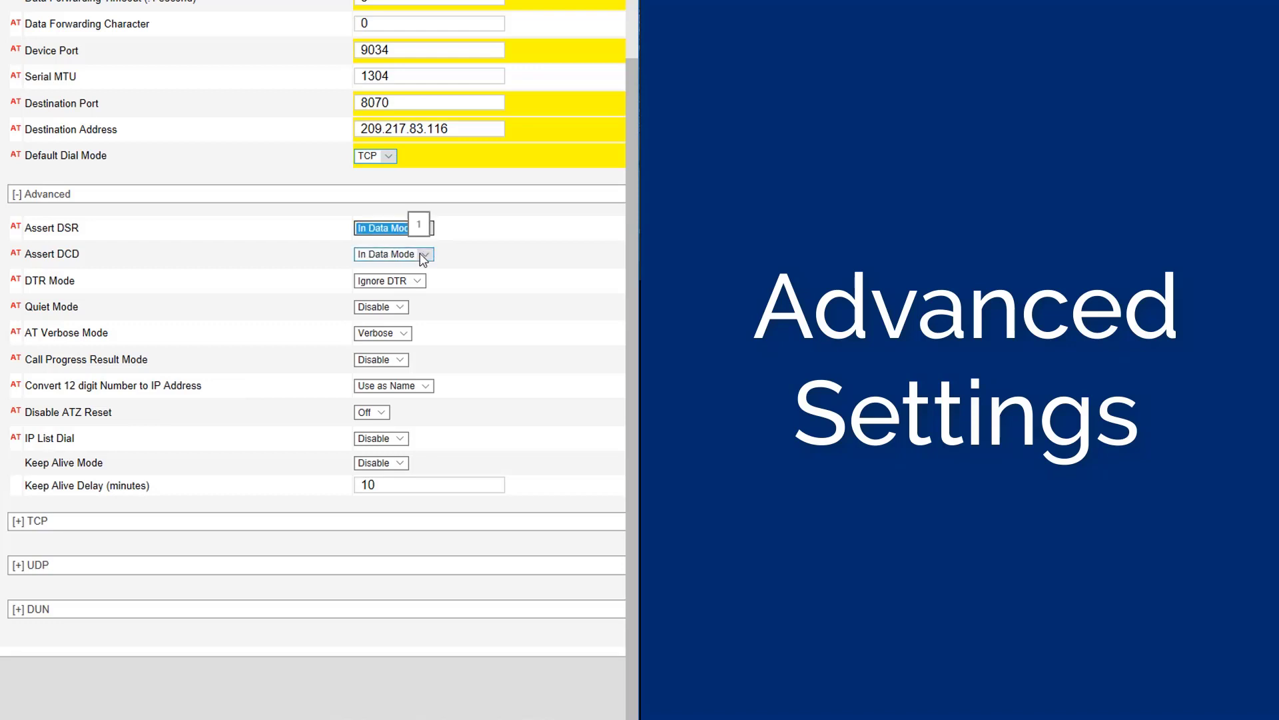
{"action": "left_click", "coordinate": [424, 257]}
{"action": "left_click", "coordinate": [425, 261]}
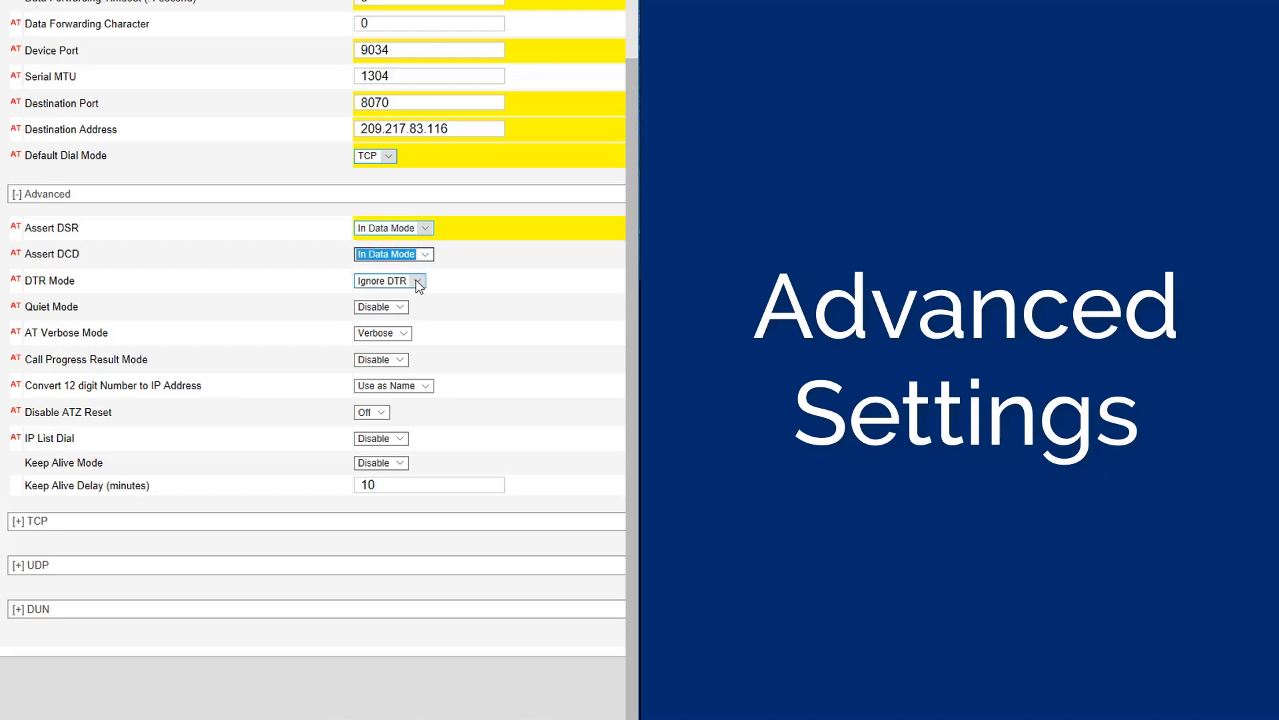
{"action": "left_click", "coordinate": [418, 283]}
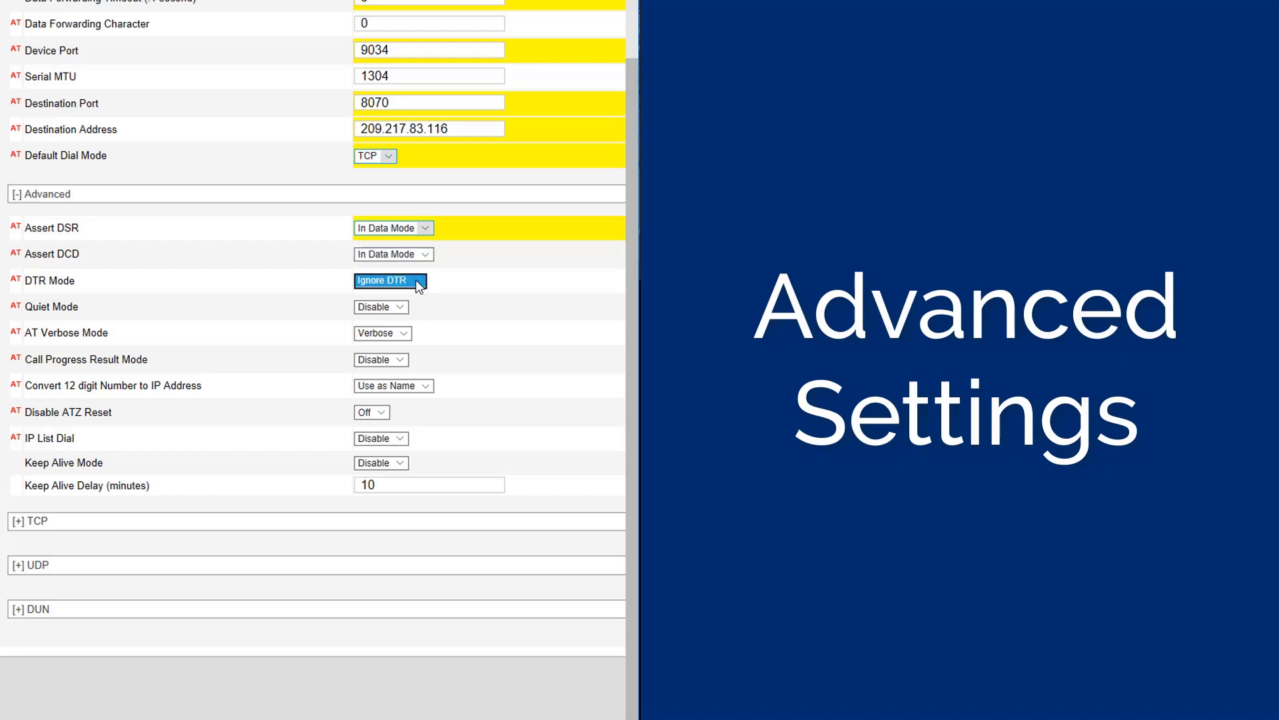
{"action": "left_click", "coordinate": [400, 298]}
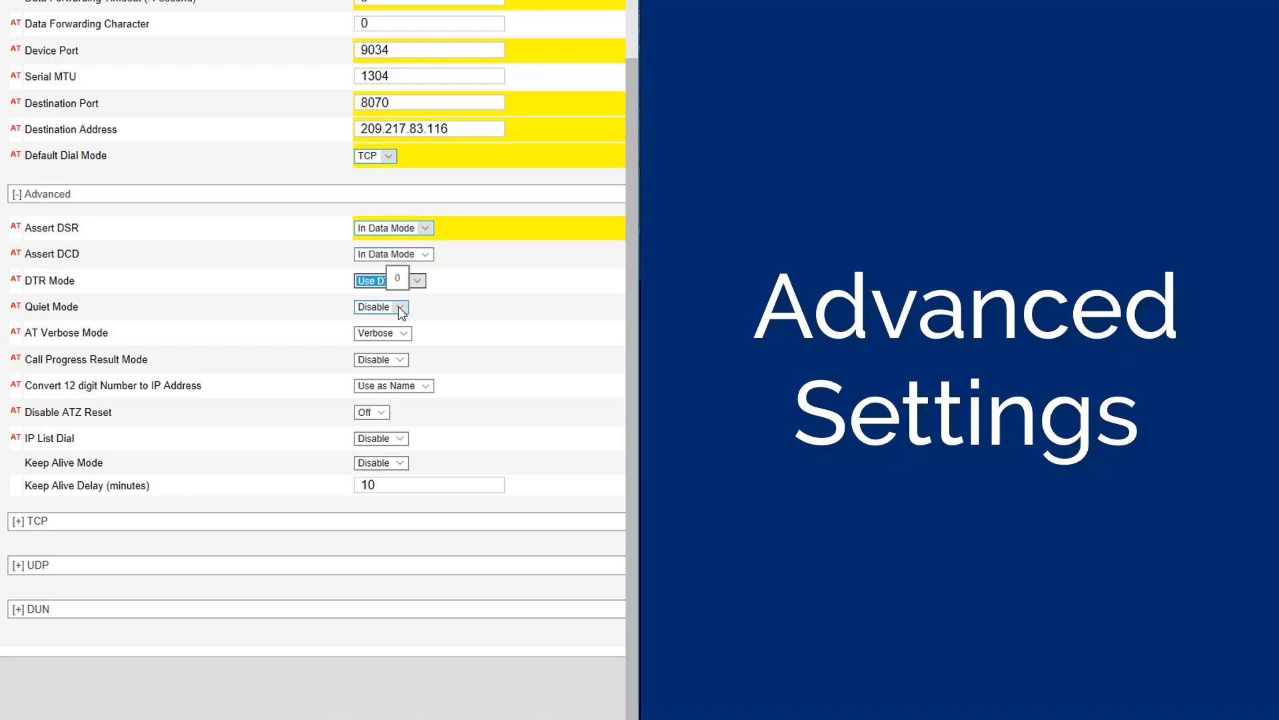
Leave Quiet Mode and Call Progress disabled, AT Verbose on Verbose, and ATZ Reset Off
{"action": "left_click", "coordinate": [401, 308]}
{"action": "left_click", "coordinate": [387, 317]}
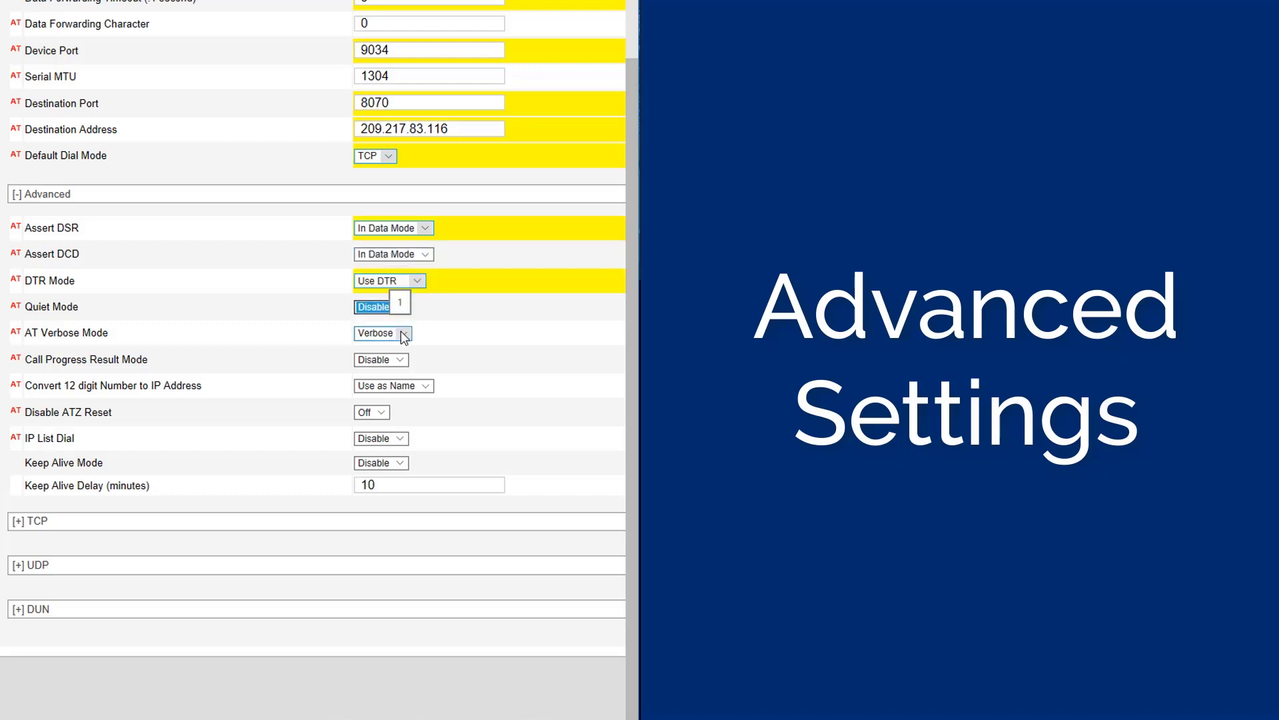
{"action": "left_click", "coordinate": [404, 334]}
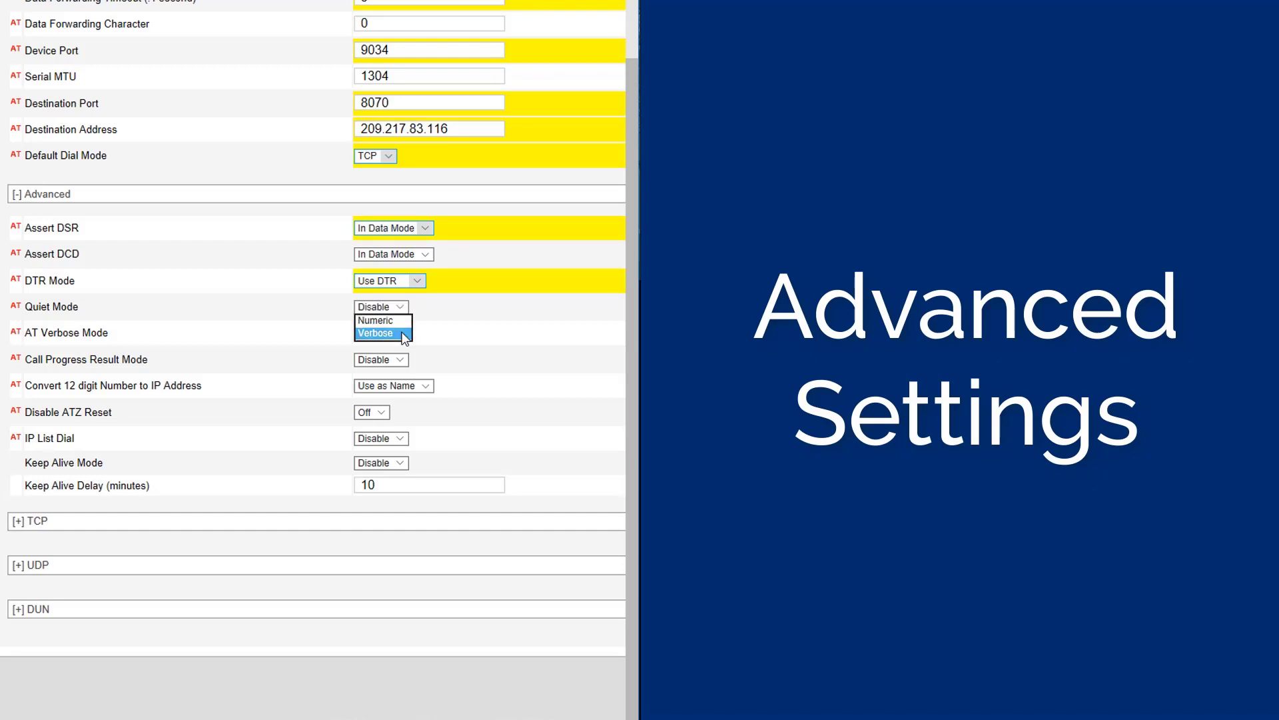
{"action": "left_click", "coordinate": [373, 321]}
{"action": "left_click", "coordinate": [401, 361]}
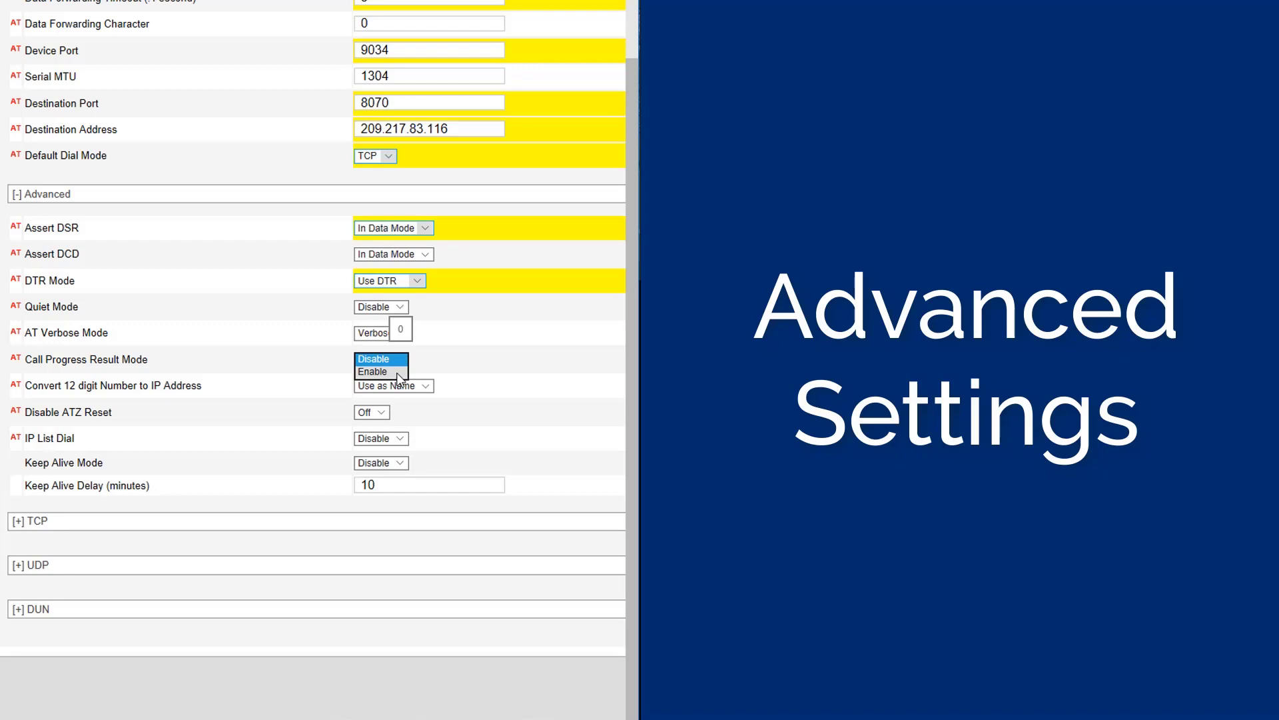
{"action": "left_click", "coordinate": [403, 361]}
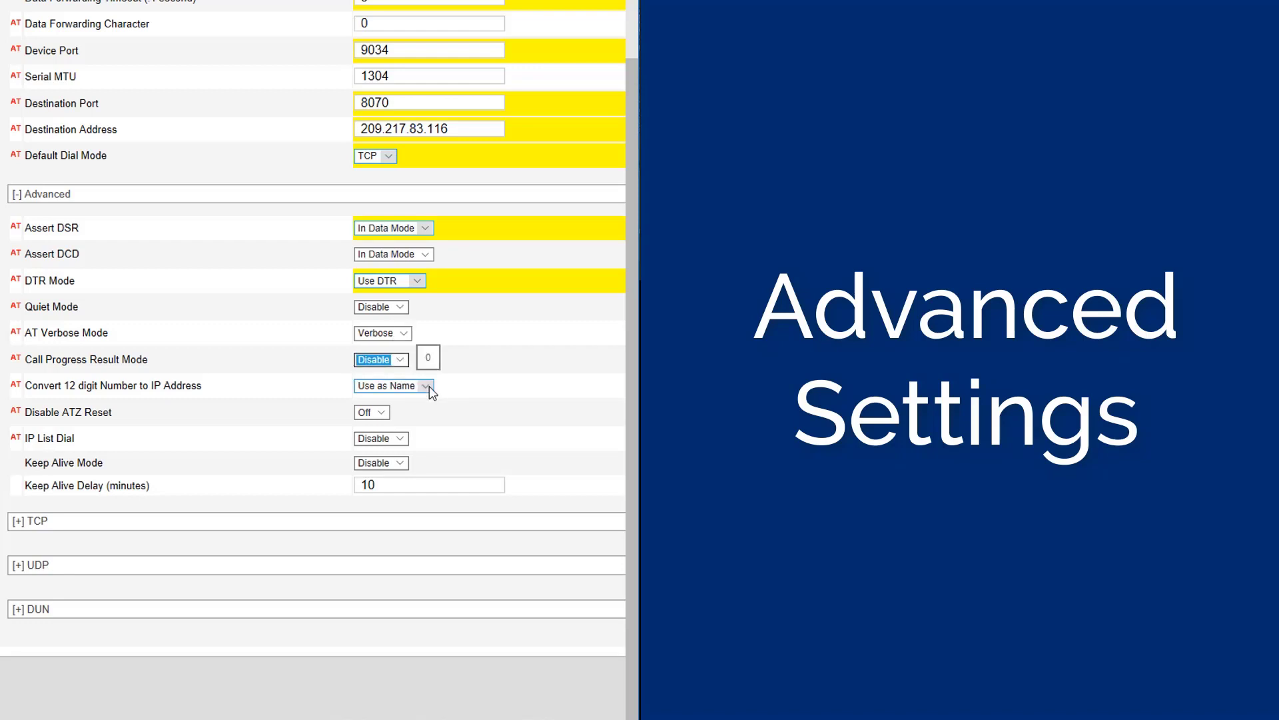
{"action": "left_click", "coordinate": [427, 387]}
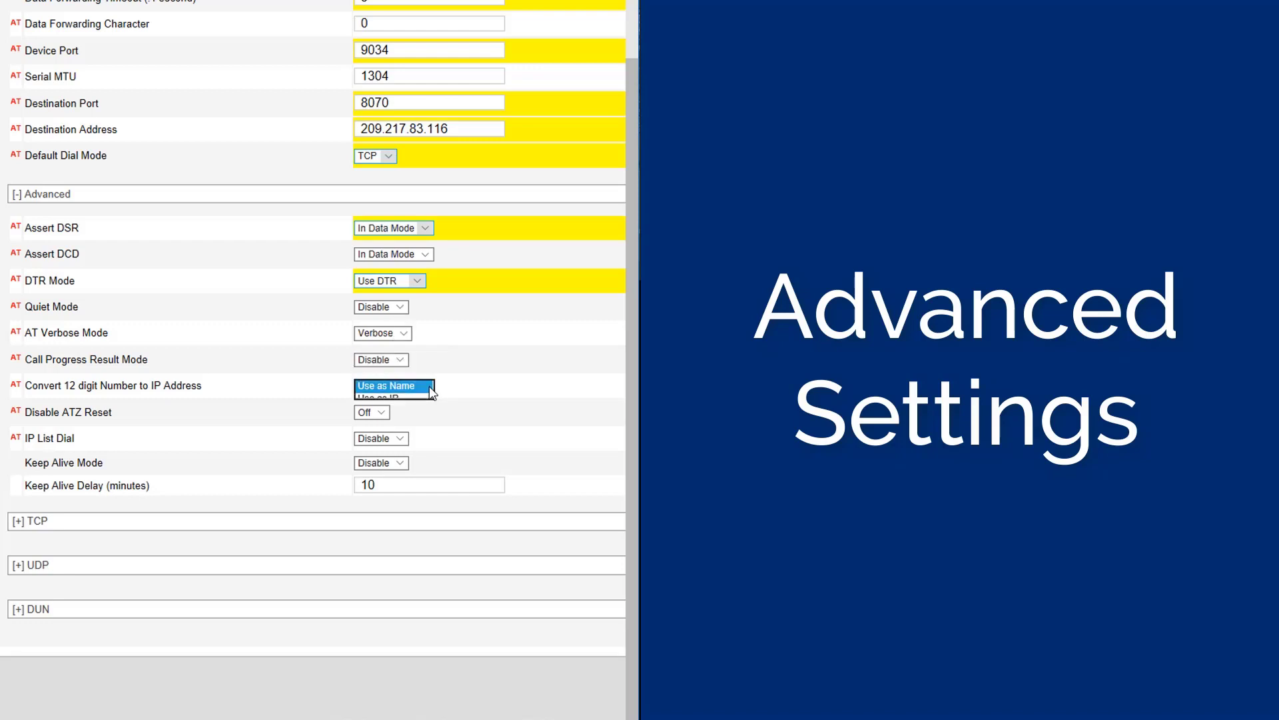
{"action": "left_click", "coordinate": [427, 386]}
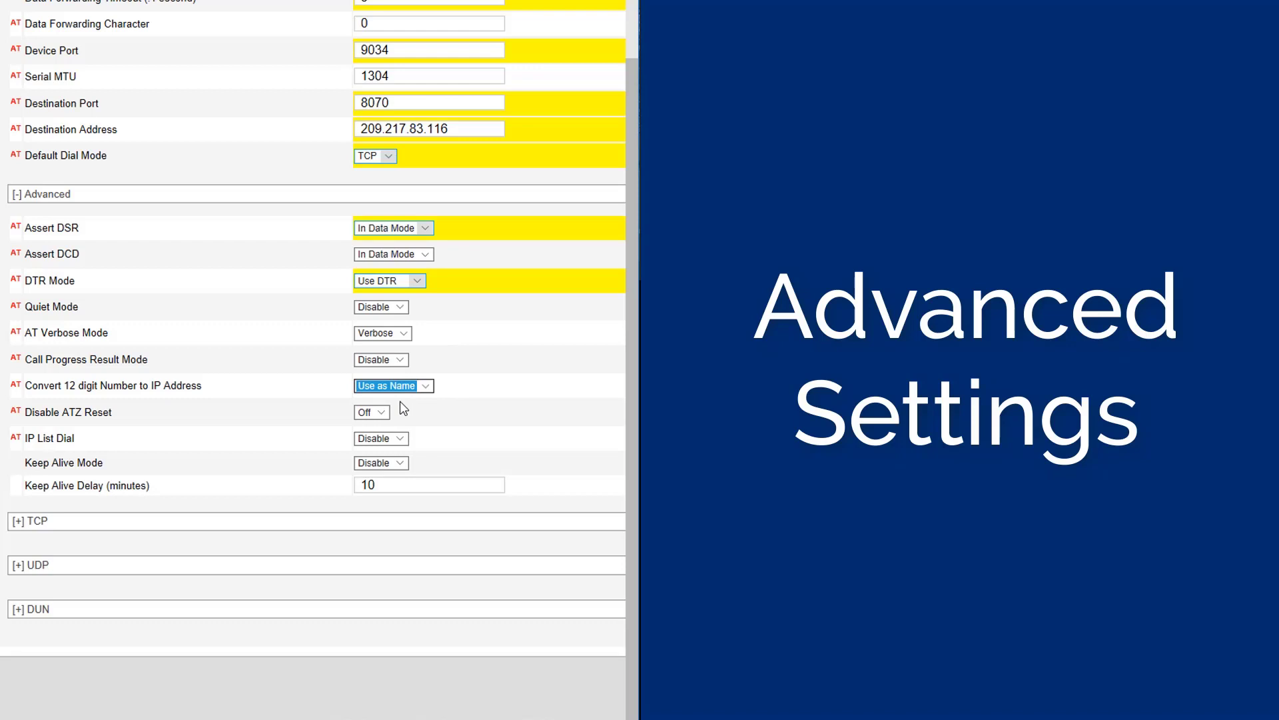
{"action": "left_click", "coordinate": [384, 413]}
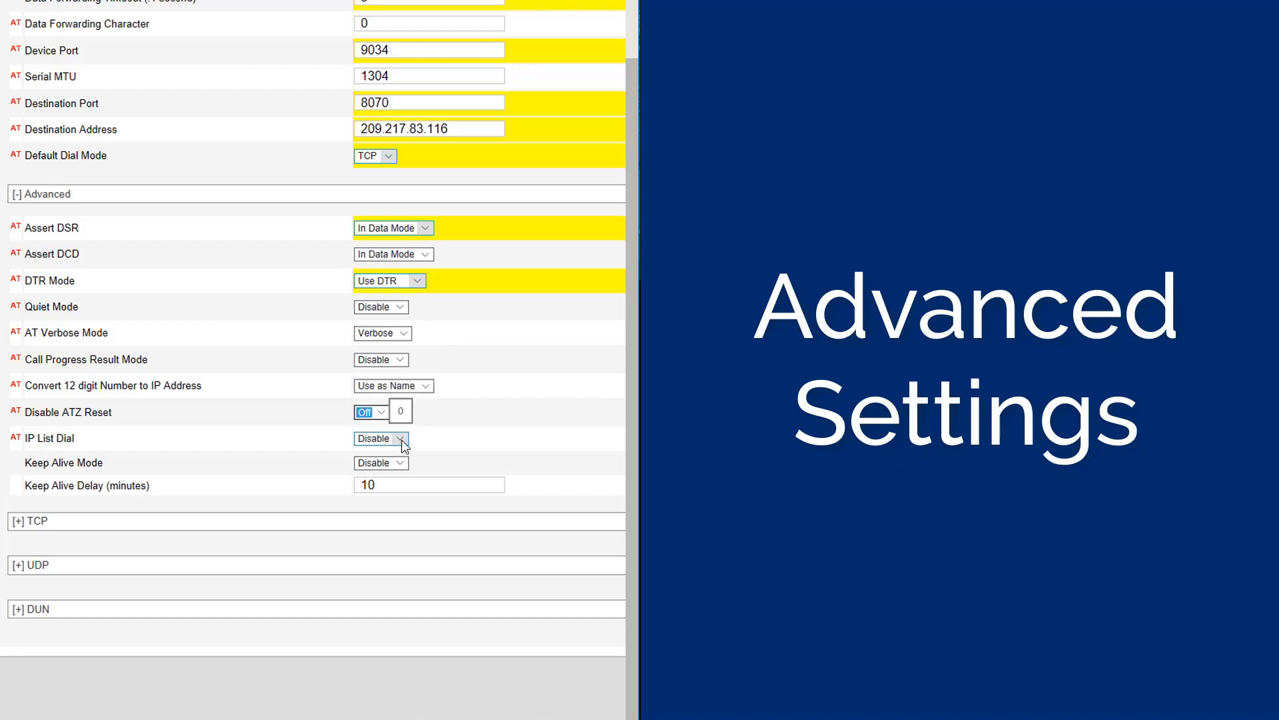
Keep IP List Dial and Keep Alive Mode disabled
{"action": "left_click", "coordinate": [399, 439]}
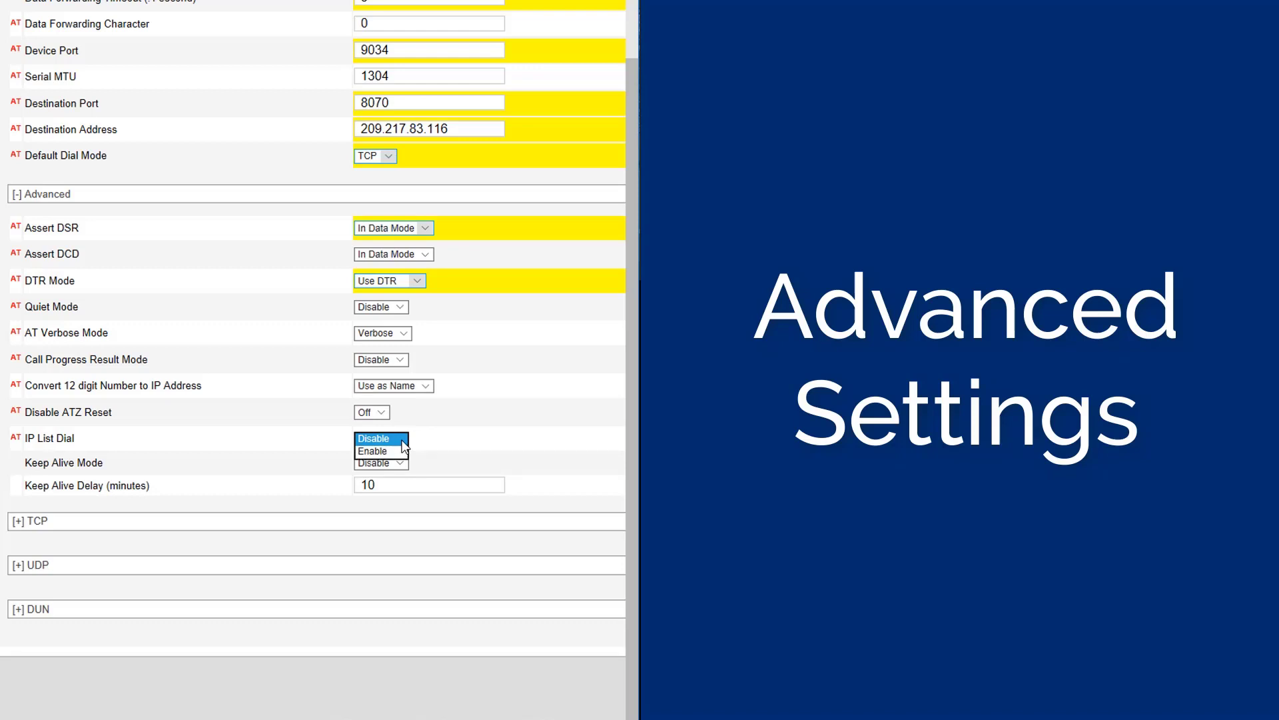
{"action": "left_click", "coordinate": [402, 442]}
{"action": "left_click", "coordinate": [401, 464]}
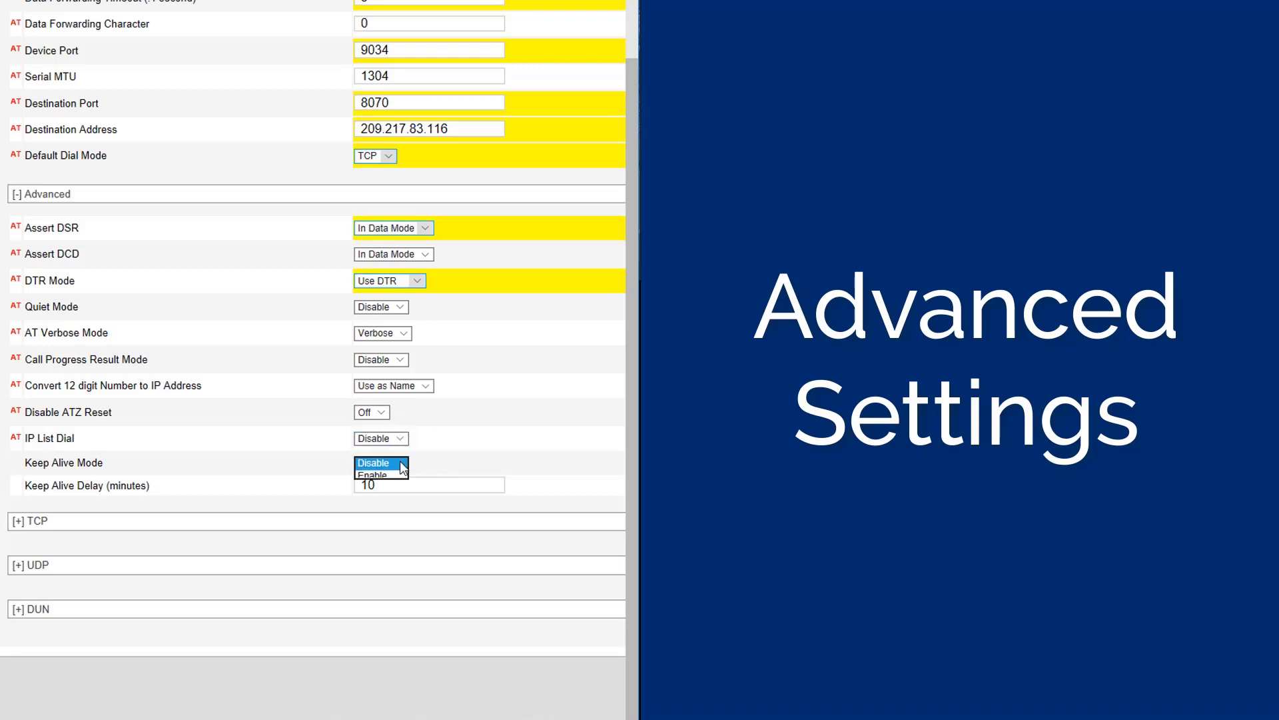
{"action": "left_click", "coordinate": [402, 465]}
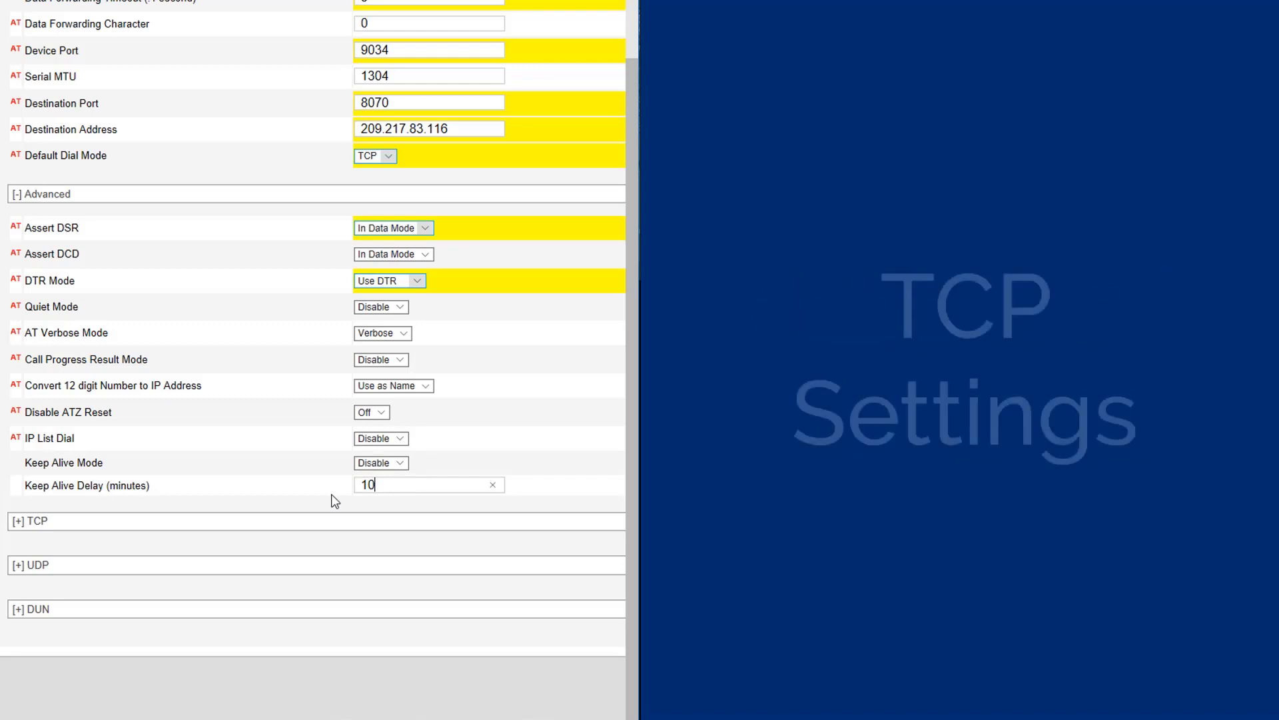
In the TCP section, enable TCP Auto Answer and set TCP Idle Timeout to 65 Seconds
{"action": "left_click", "coordinate": [22, 526]}
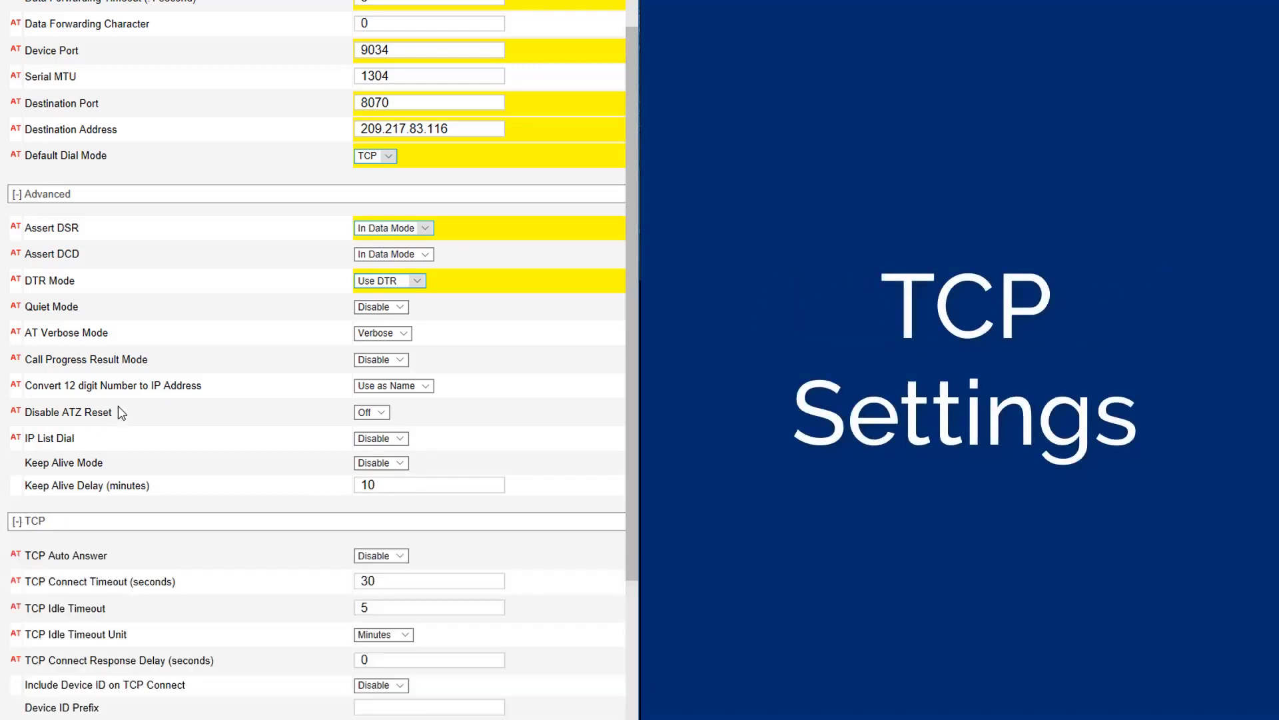
{"action": "scroll", "coordinate": [405, 343], "scroll_direction": "down", "scroll_amount": 3}
{"action": "left_click", "coordinate": [404, 337]}
{"action": "left_click", "coordinate": [402, 347]}
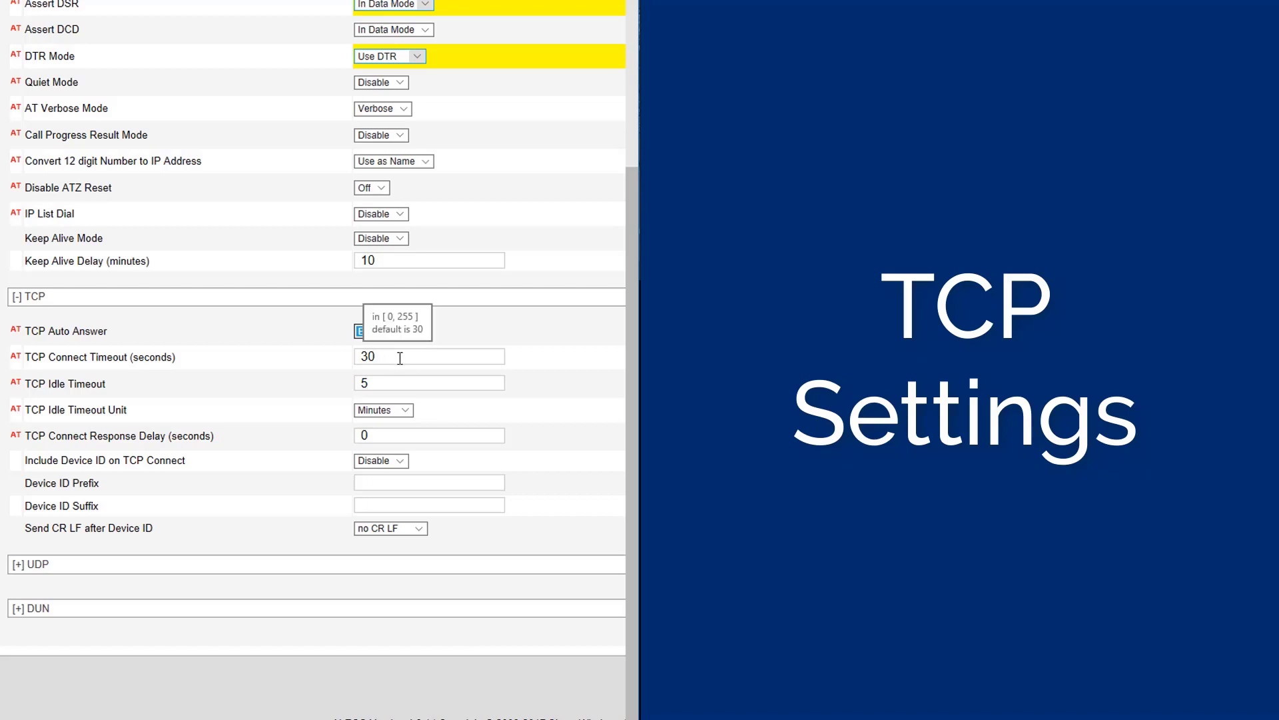
{"action": "left_click", "coordinate": [400, 358]}
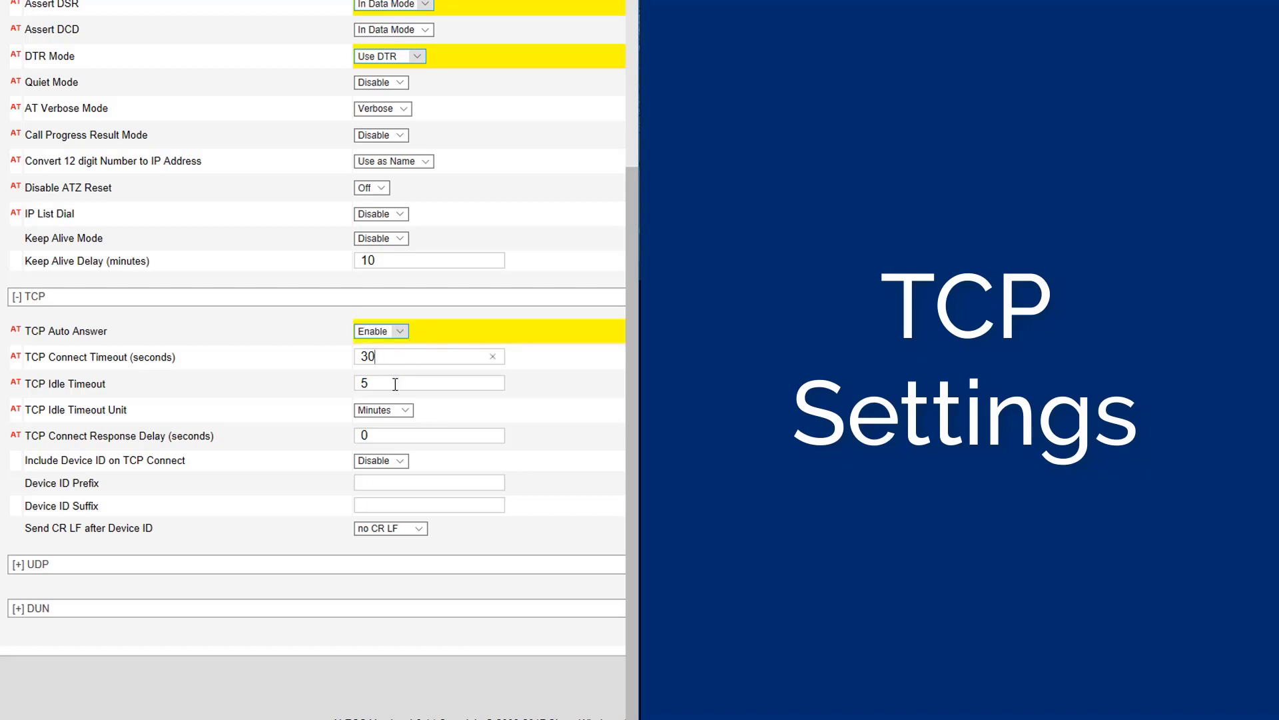
{"action": "left_click_drag", "start_coordinate": [393, 385], "coordinate": [323, 381]}
{"action": "type", "text": "65"}
{"action": "left_click", "coordinate": [406, 411]}
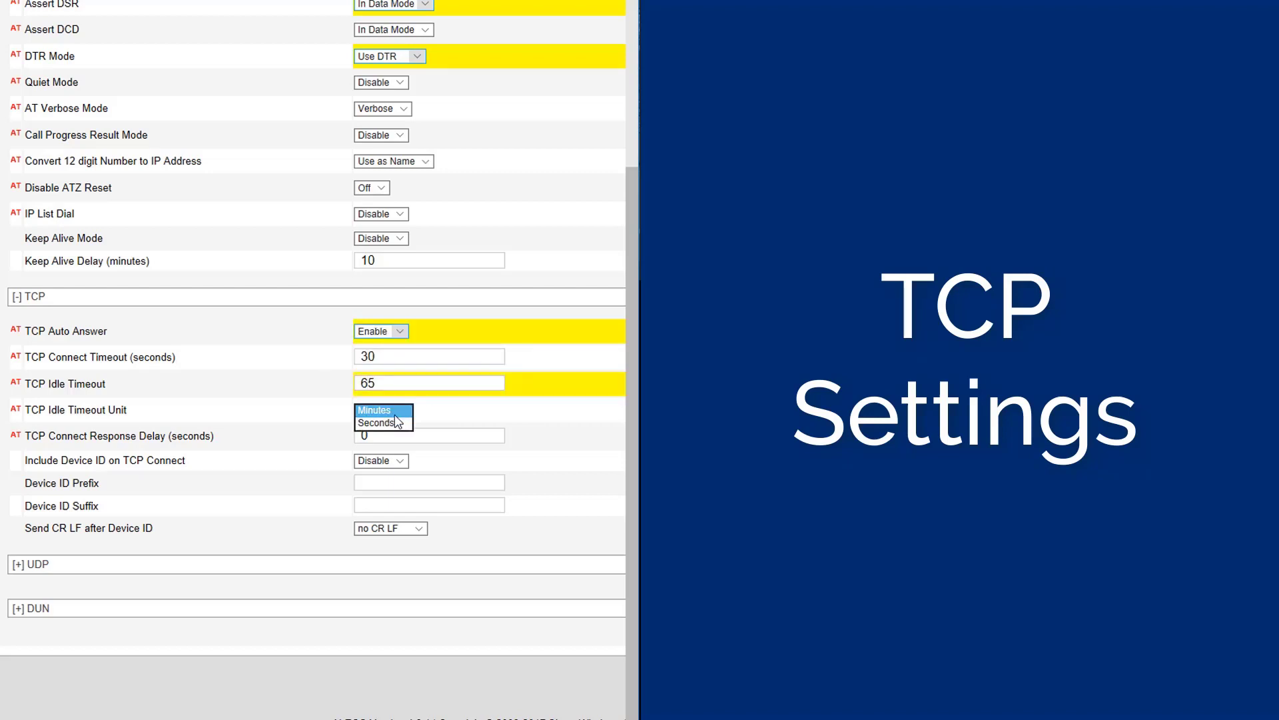
{"action": "left_click", "coordinate": [391, 424]}
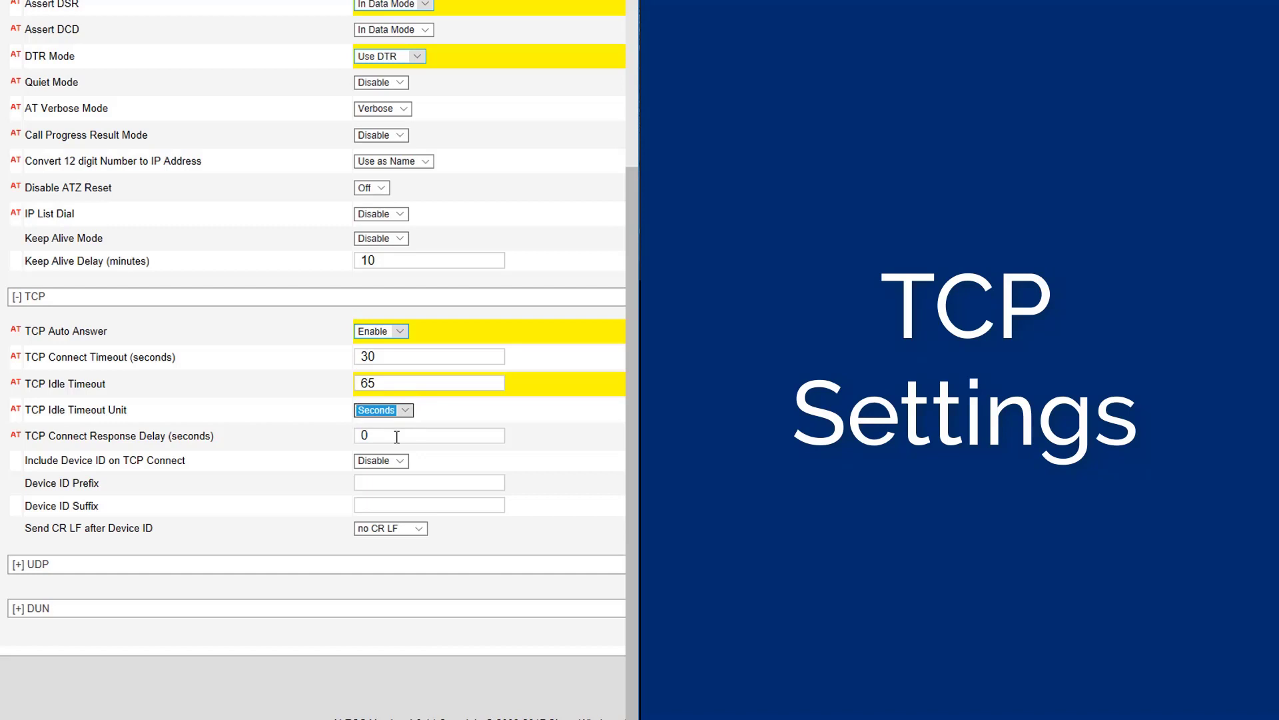
Leave the device ID on connect off, with no CR LF after the device ID
{"action": "left_click", "coordinate": [397, 436]}
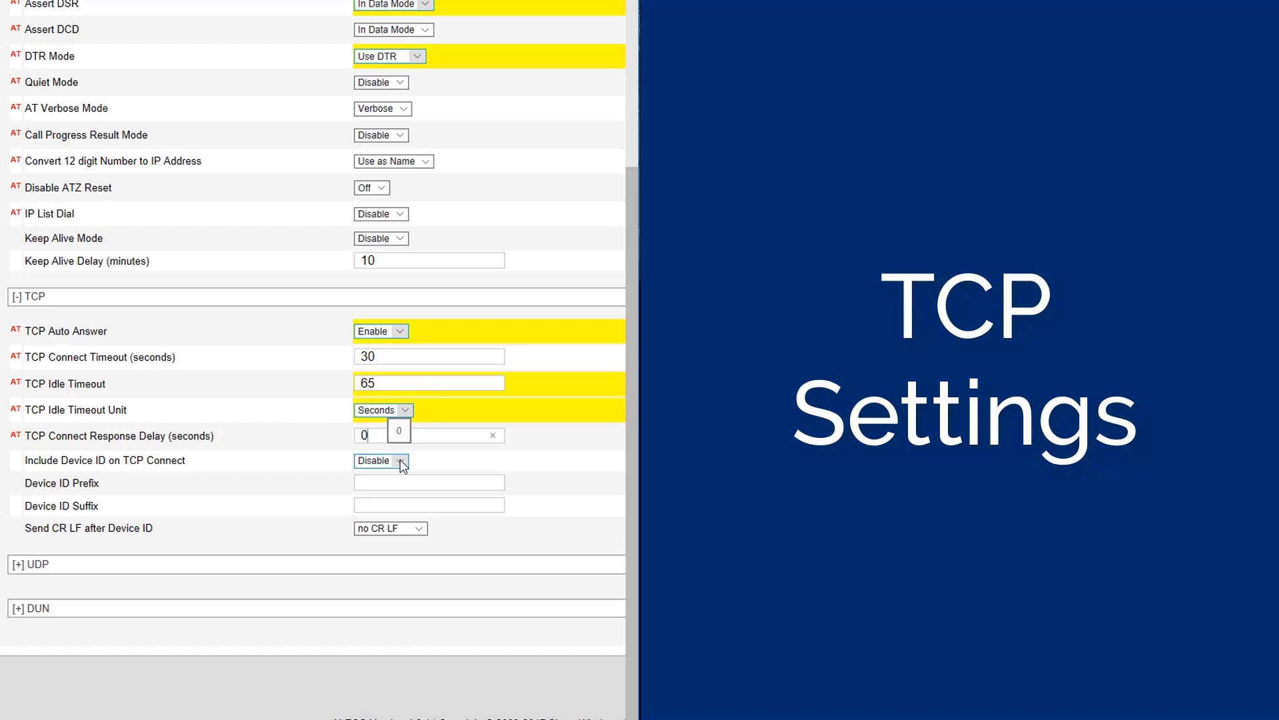
{"action": "left_click", "coordinate": [399, 461]}
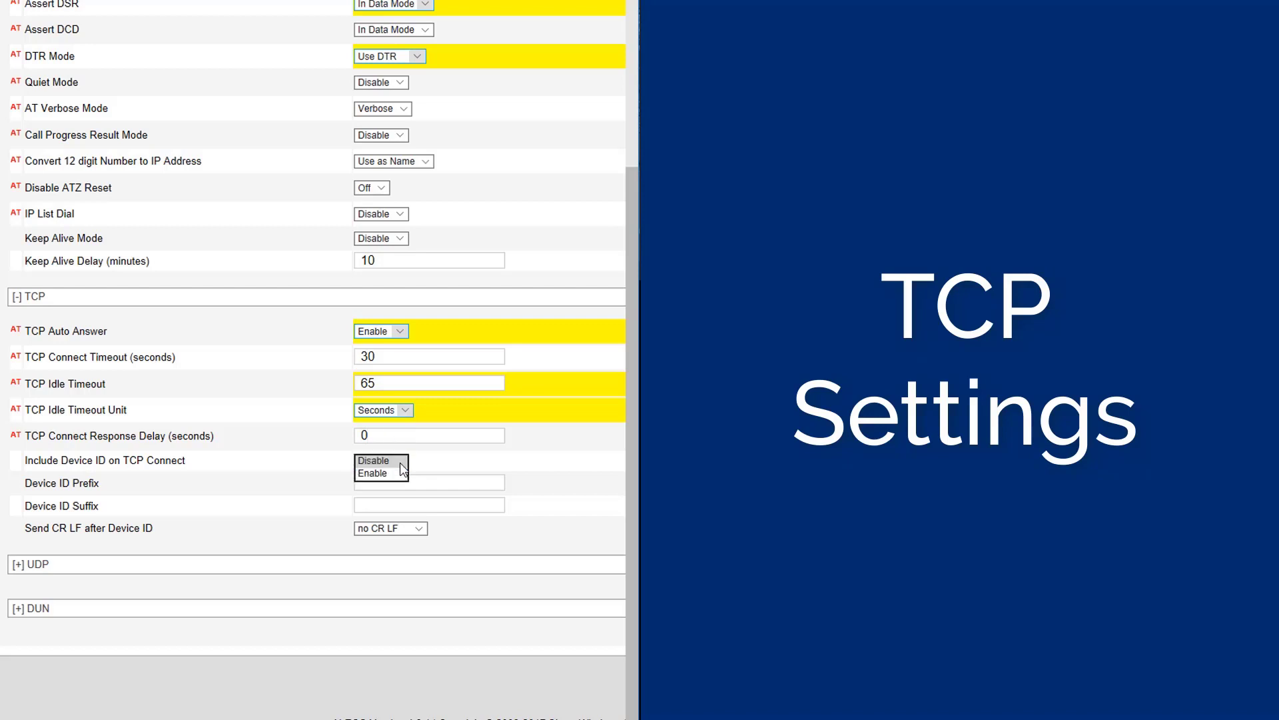
{"action": "left_click", "coordinate": [399, 461]}
{"action": "left_click", "coordinate": [404, 485]}
{"action": "left_click", "coordinate": [406, 506]}
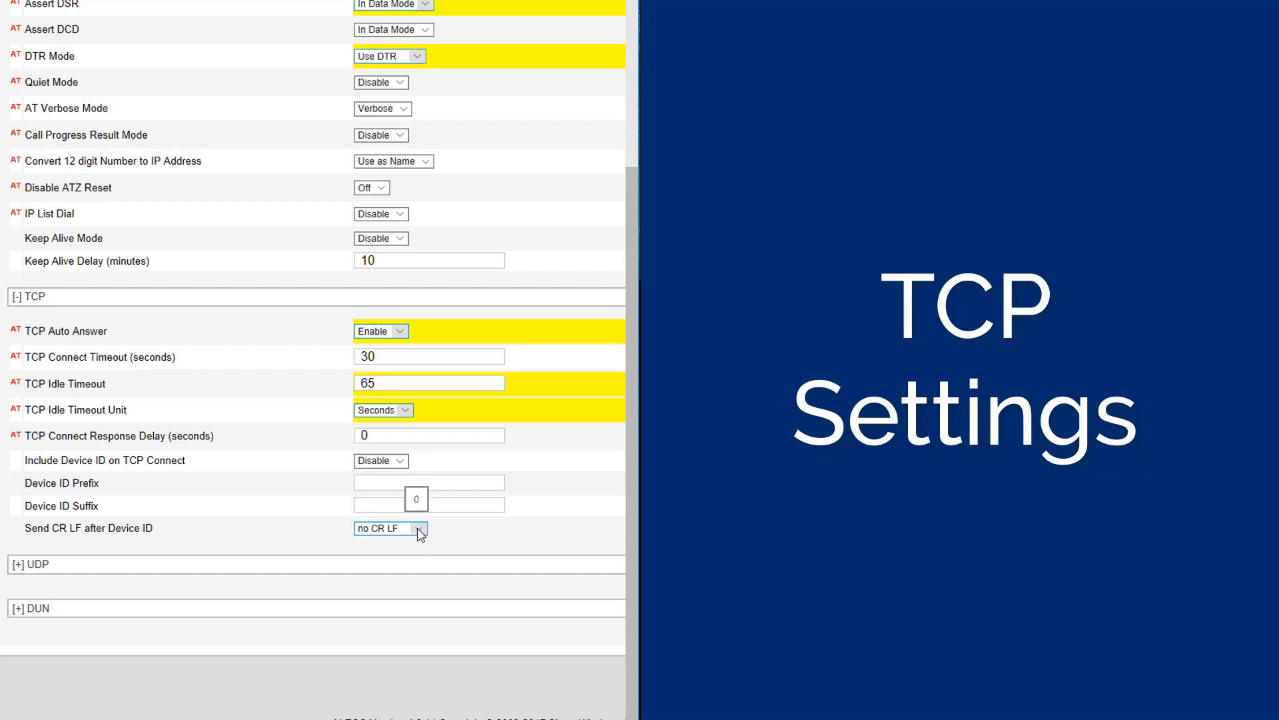
{"action": "left_click", "coordinate": [420, 530]}
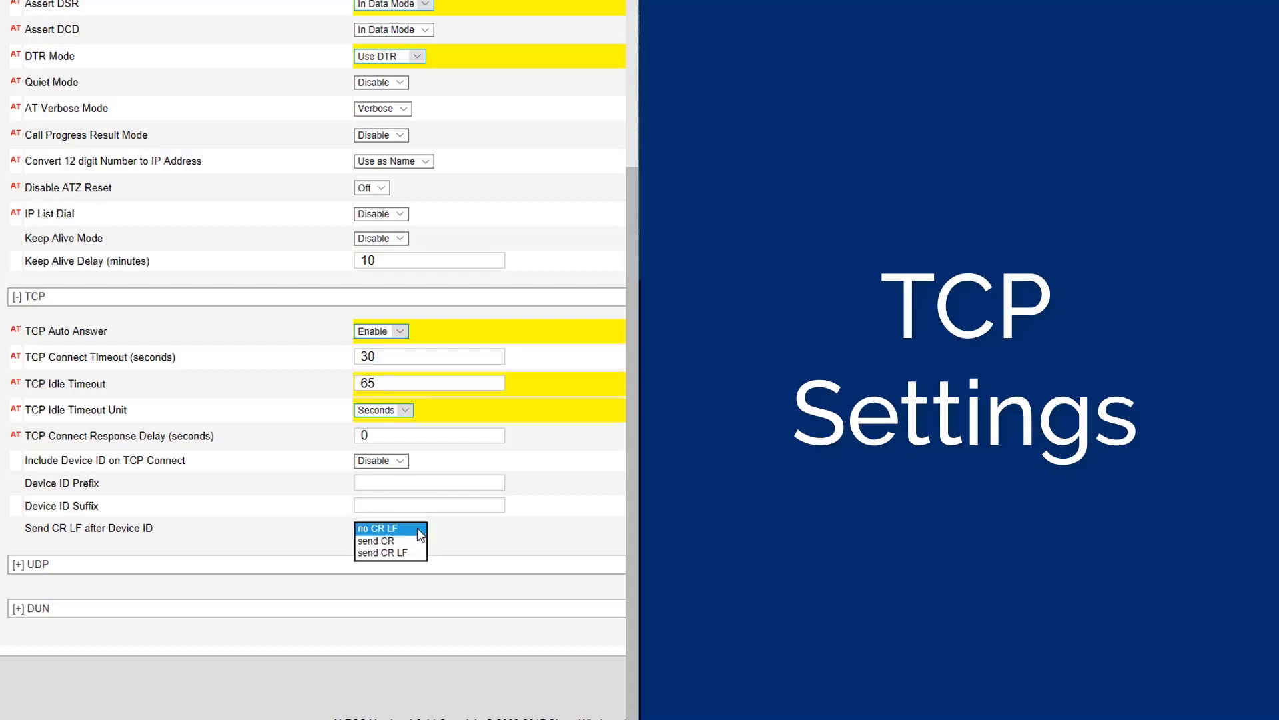
{"action": "left_click", "coordinate": [413, 529]}
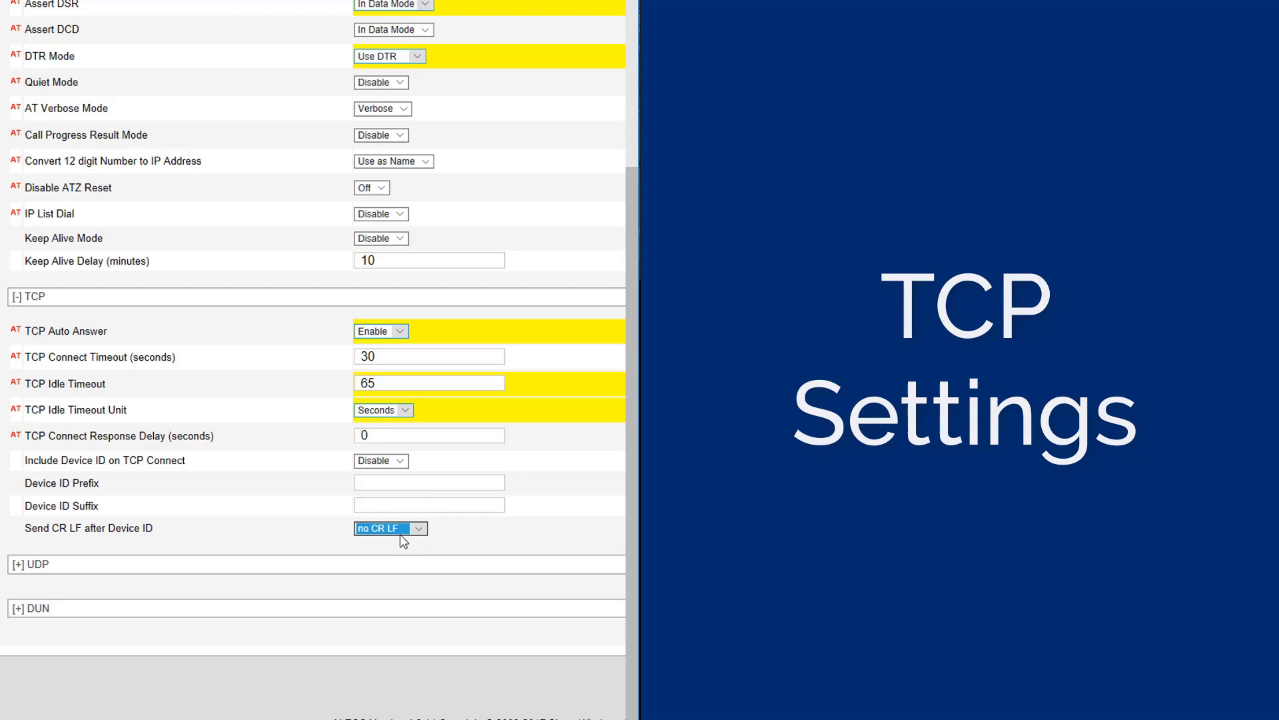
{"action": "left_click", "coordinate": [490, 550]}
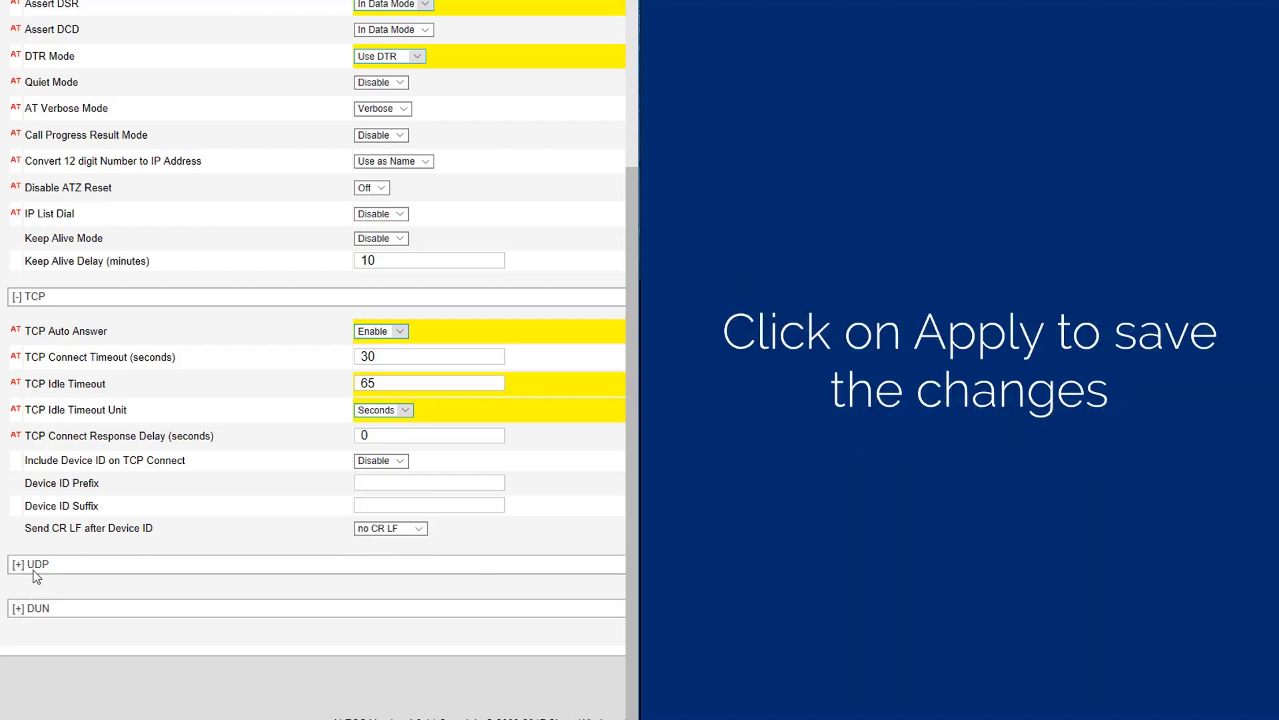
Apply the serial and TCP changes, then reboot the modem
{"action": "scroll", "coordinate": [374, 430], "scroll_direction": "up", "scroll_amount": 7}
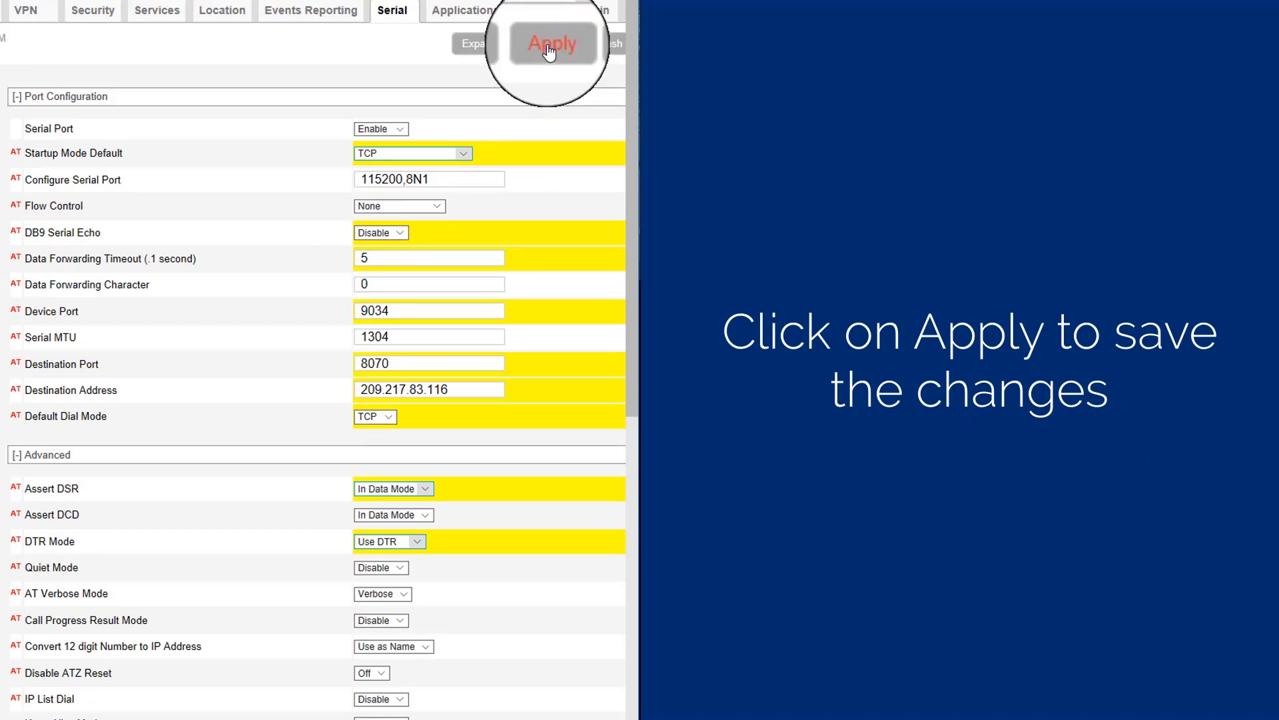
{"action": "left_click", "coordinate": [549, 54]}
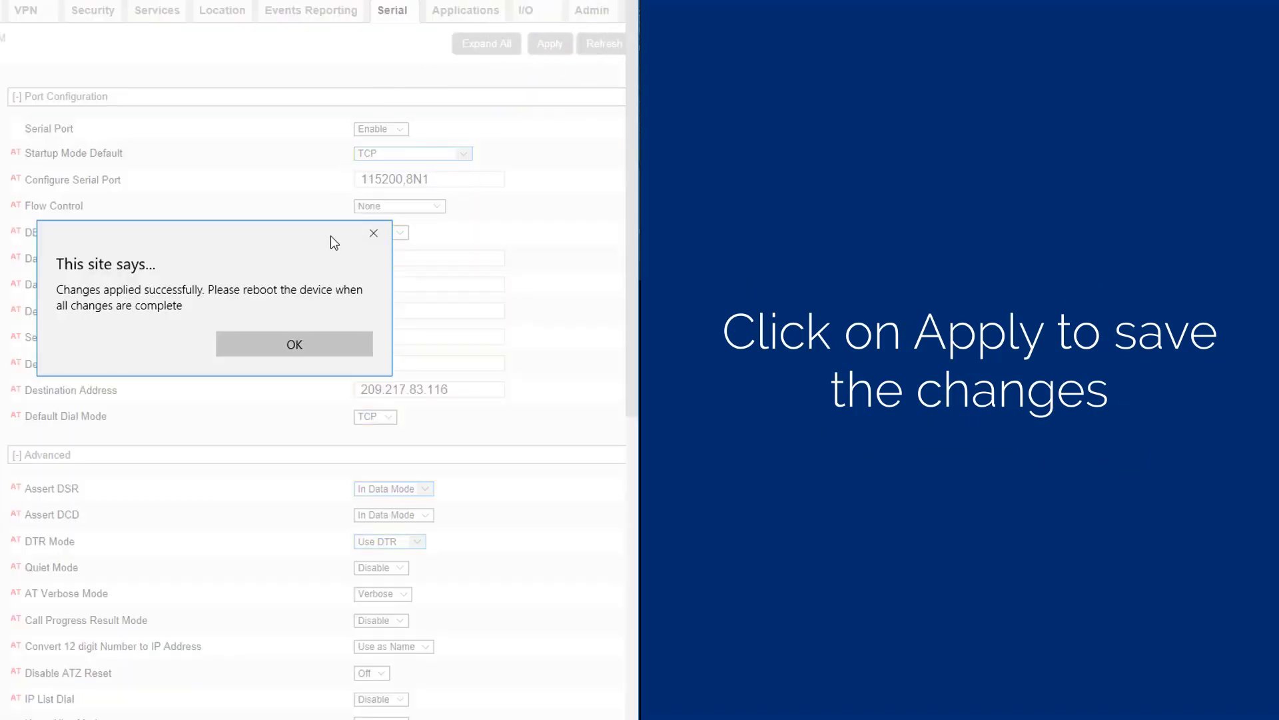
{"action": "left_click", "coordinate": [294, 344]}
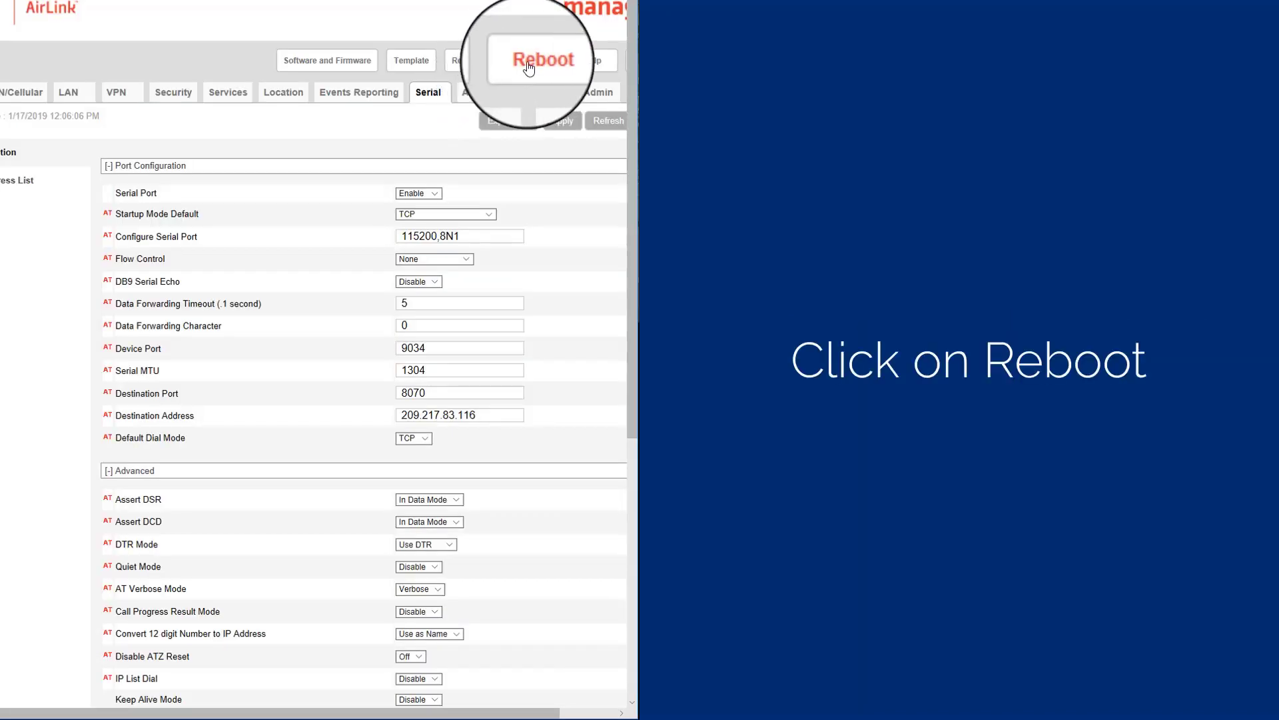
{"action": "left_click", "coordinate": [536, 61]}
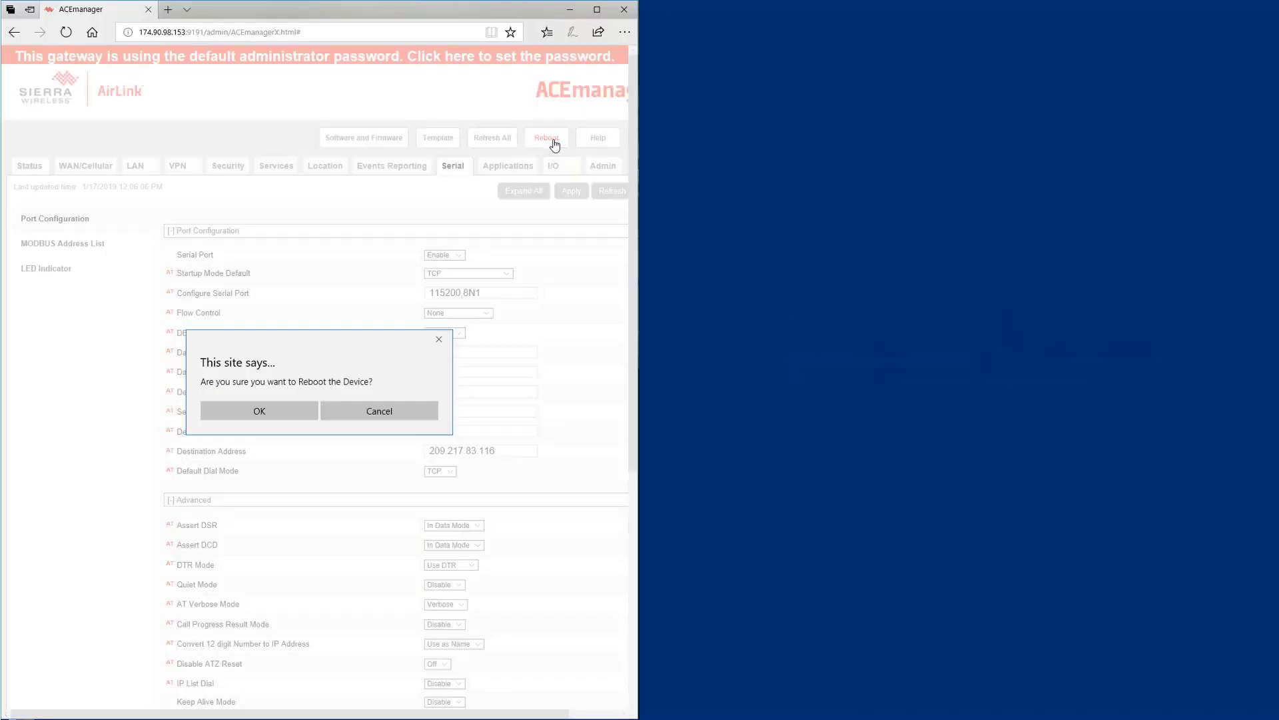
{"action": "left_click", "coordinate": [270, 409]}
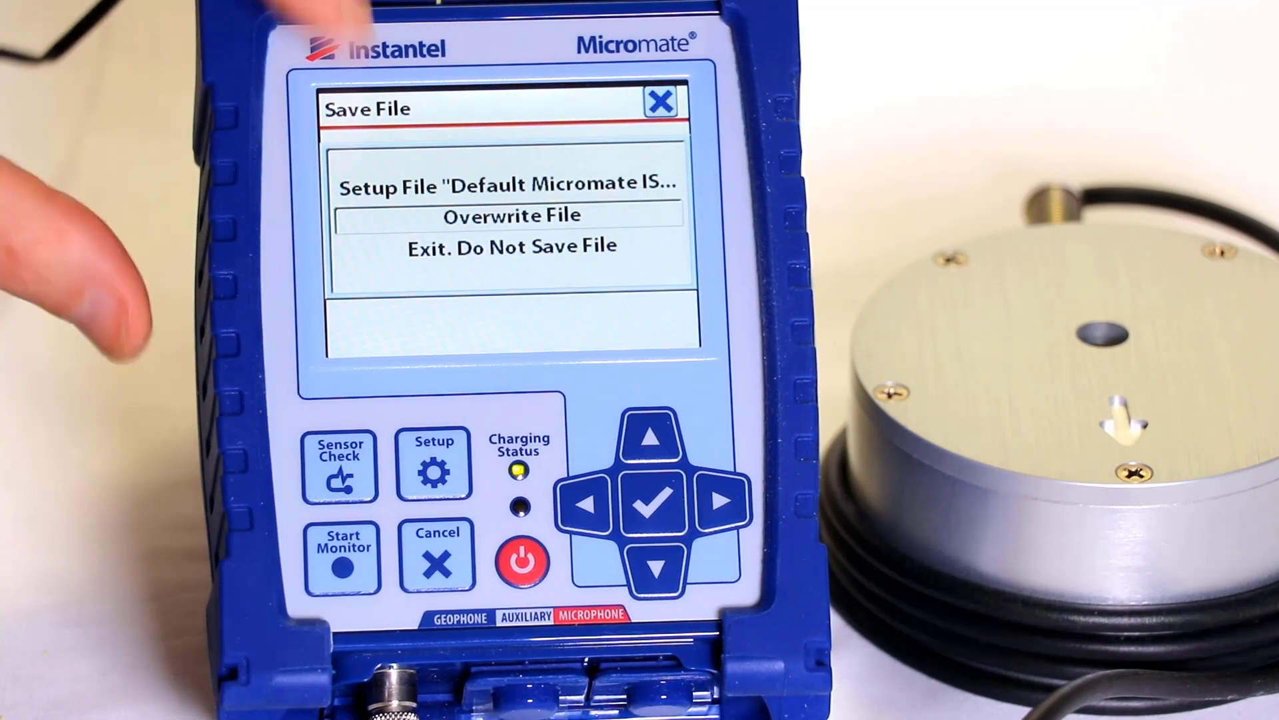
Choose Overwrite File to save the Micromate setup
{"action": "left_click", "coordinate": [657, 502]}
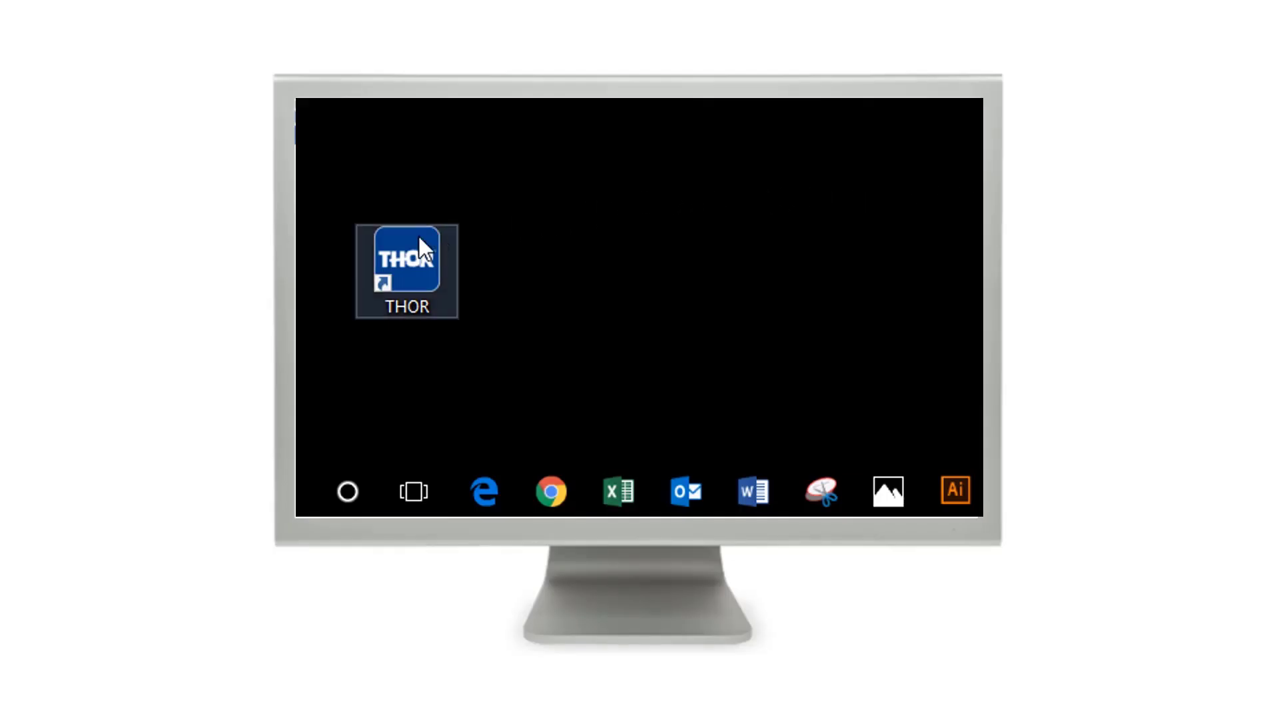
Launch THOR and go to the Unit management page
{"action": "double_click", "coordinate": [420, 237]}
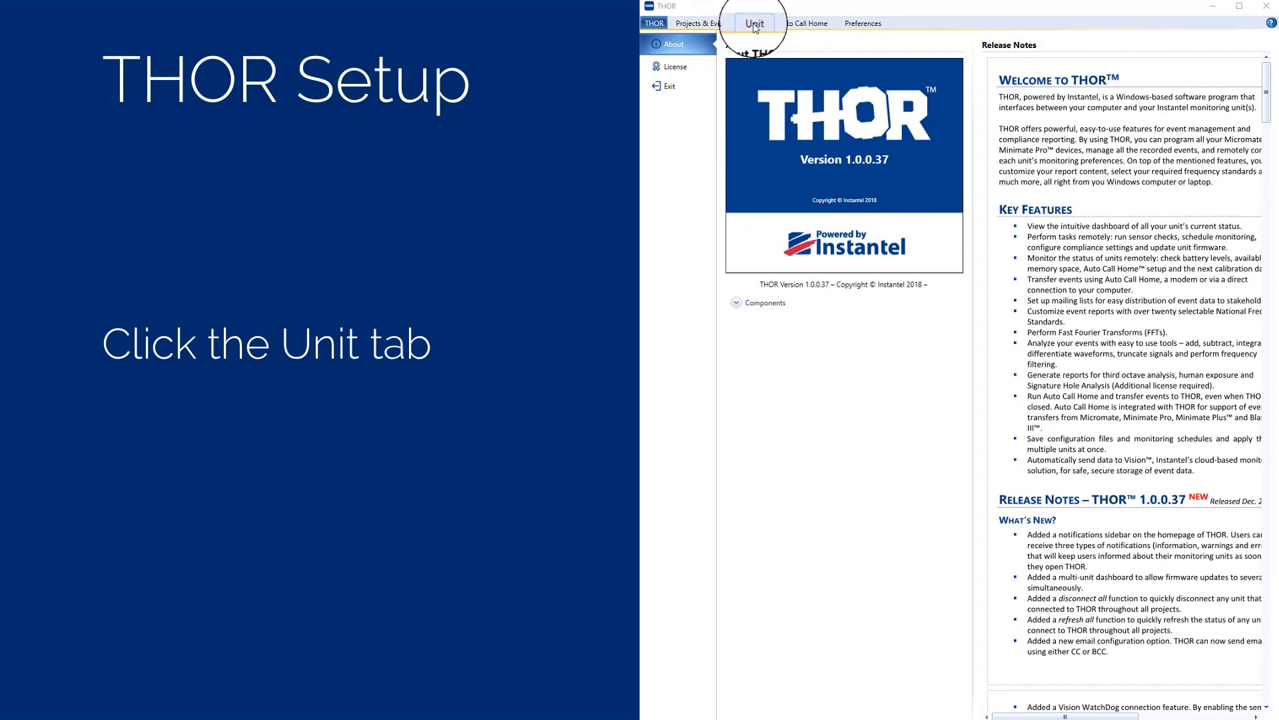
{"action": "left_click", "coordinate": [753, 24]}
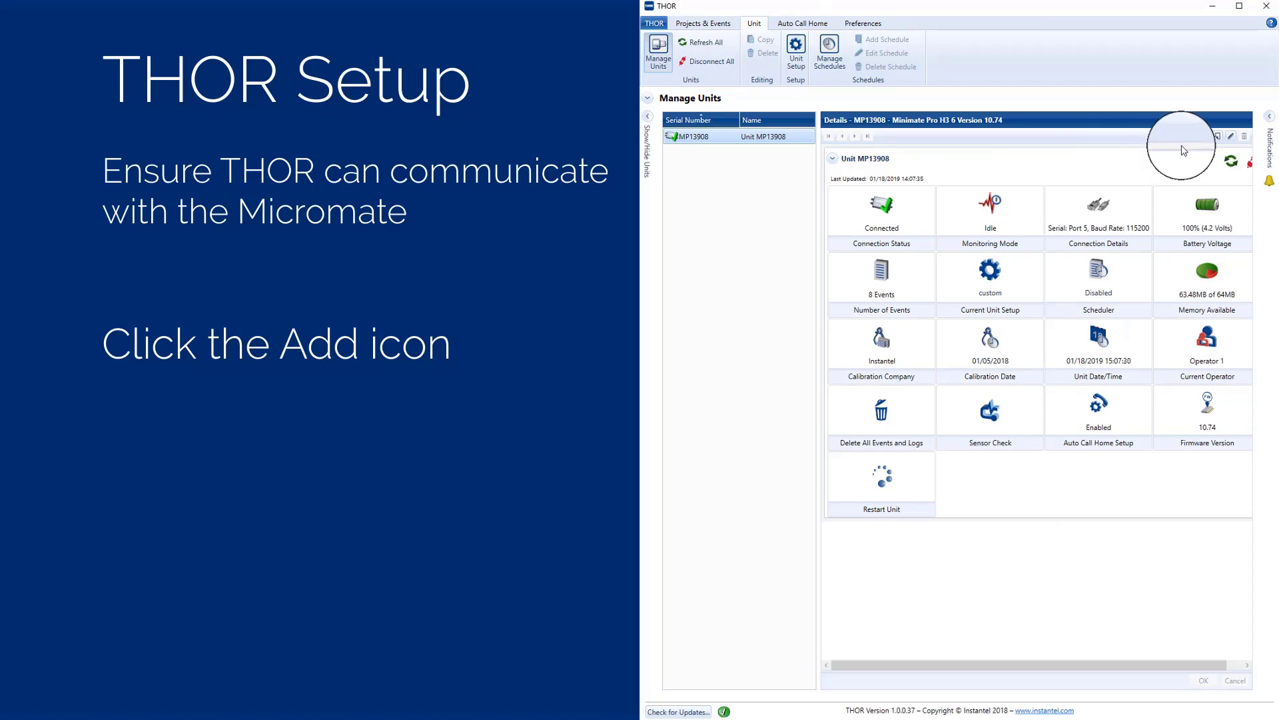
Add a new unit named '101 Main Street North East Corner' with its description and serial UM14203
{"action": "left_click", "coordinate": [1217, 137]}
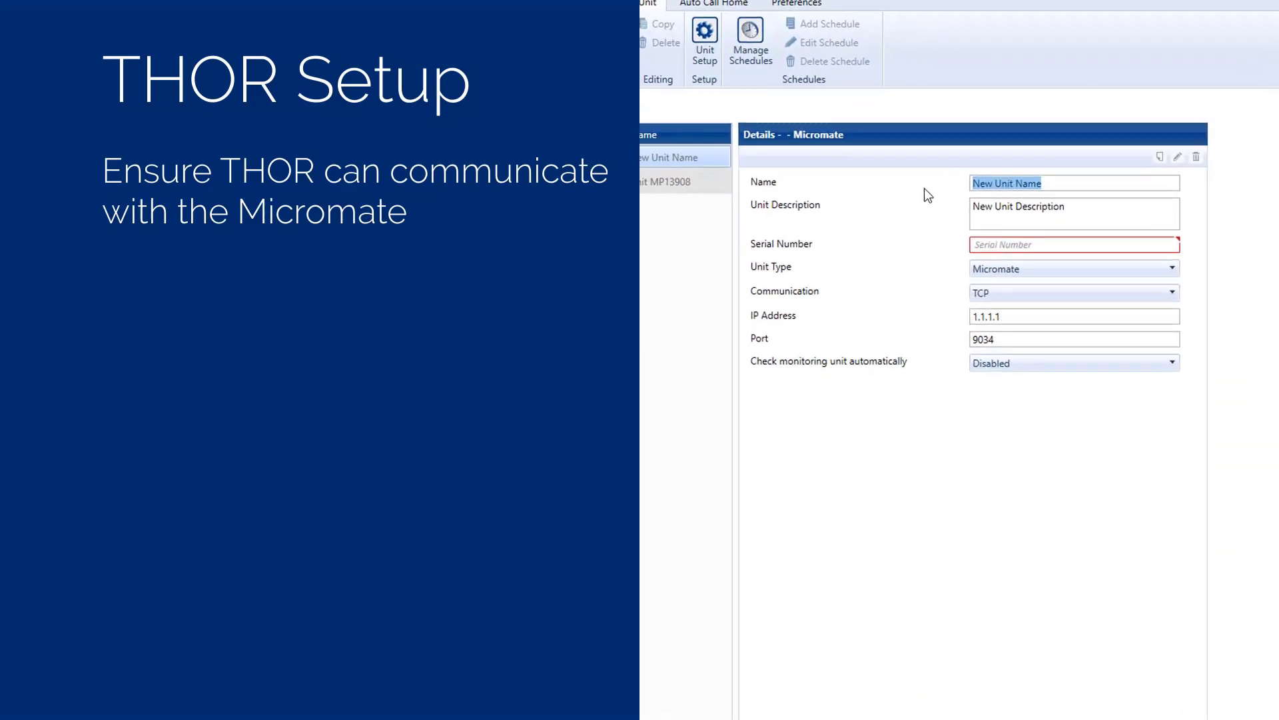
{"action": "type", "text": "1"}
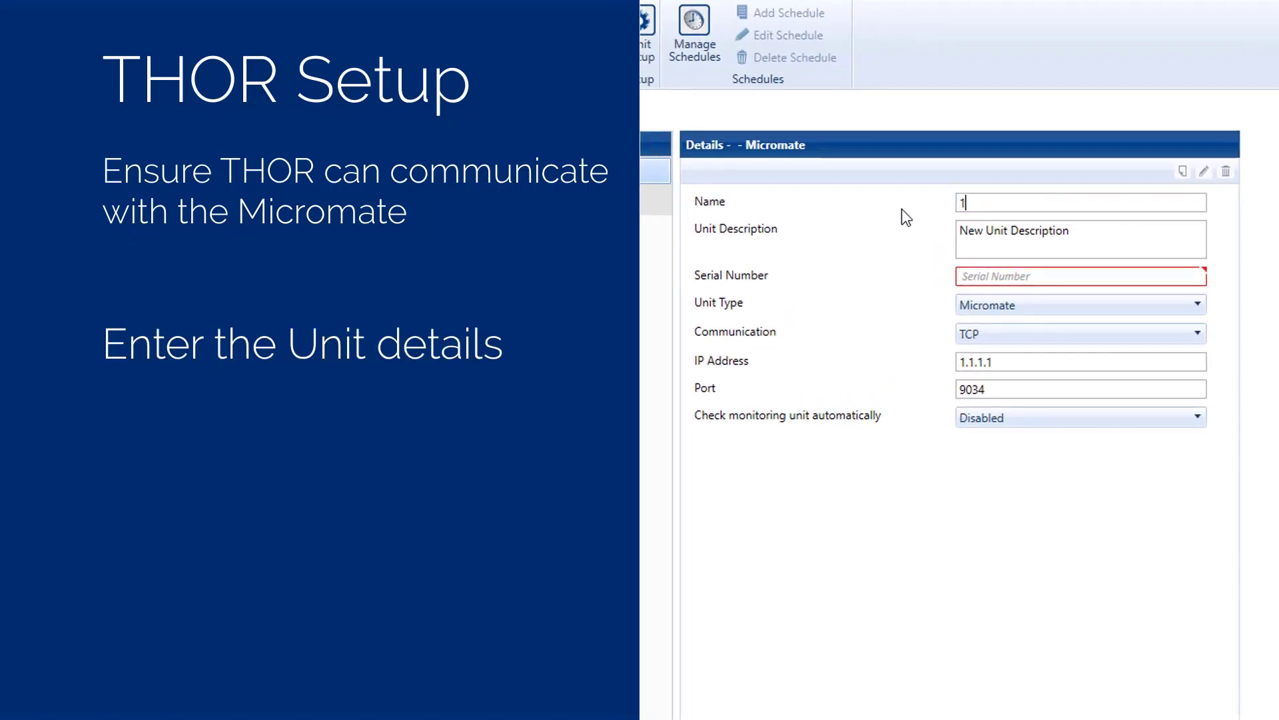
{"action": "type", "text": "01 Main Street North"}
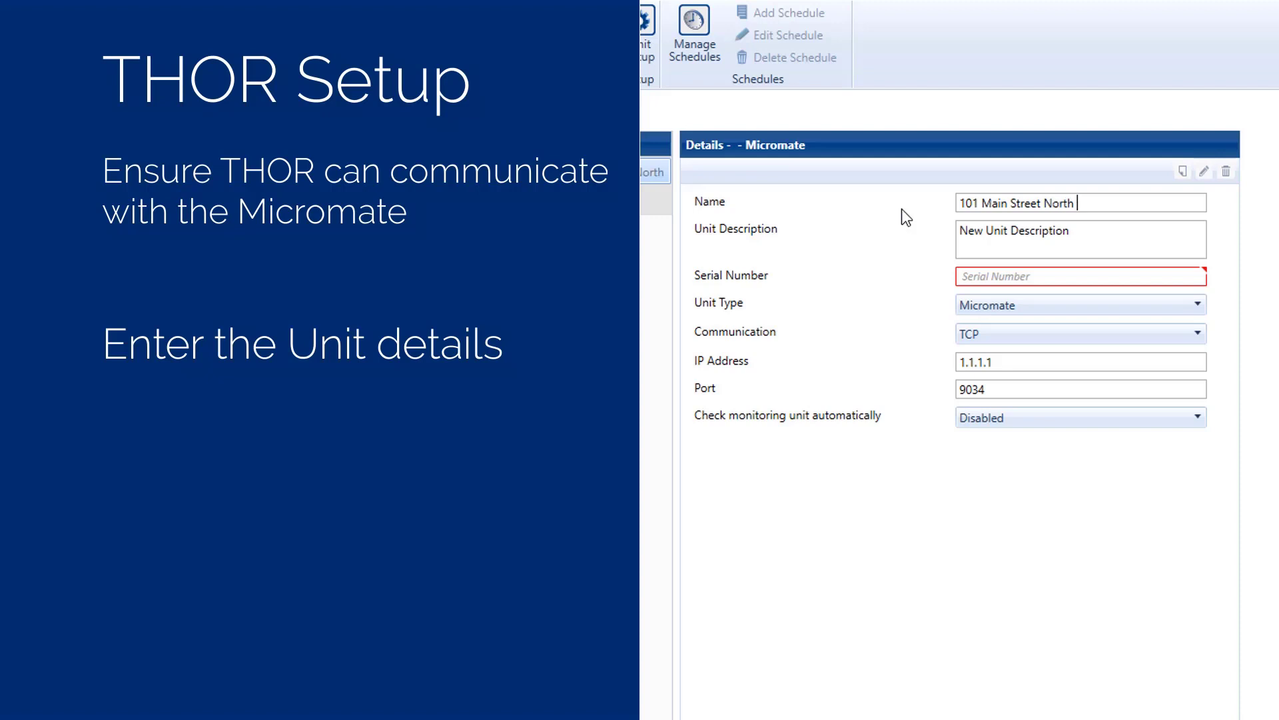
{"action": "type", "text": " East Corner"}
{"action": "key", "text": "Tab"}
{"action": "triple_click", "coordinate": [1033, 230]}
{"action": "type", "text": "ISEE g"}
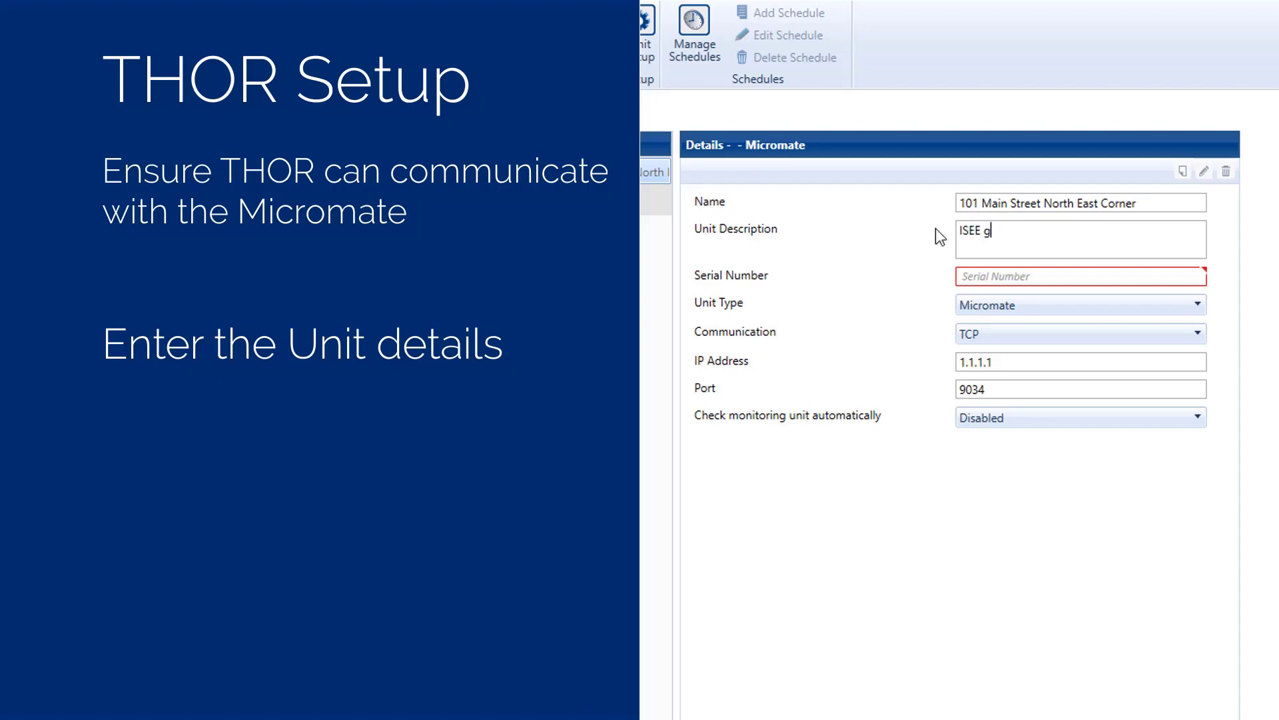
{"action": "type", "text": "eophone and linear microphone"}
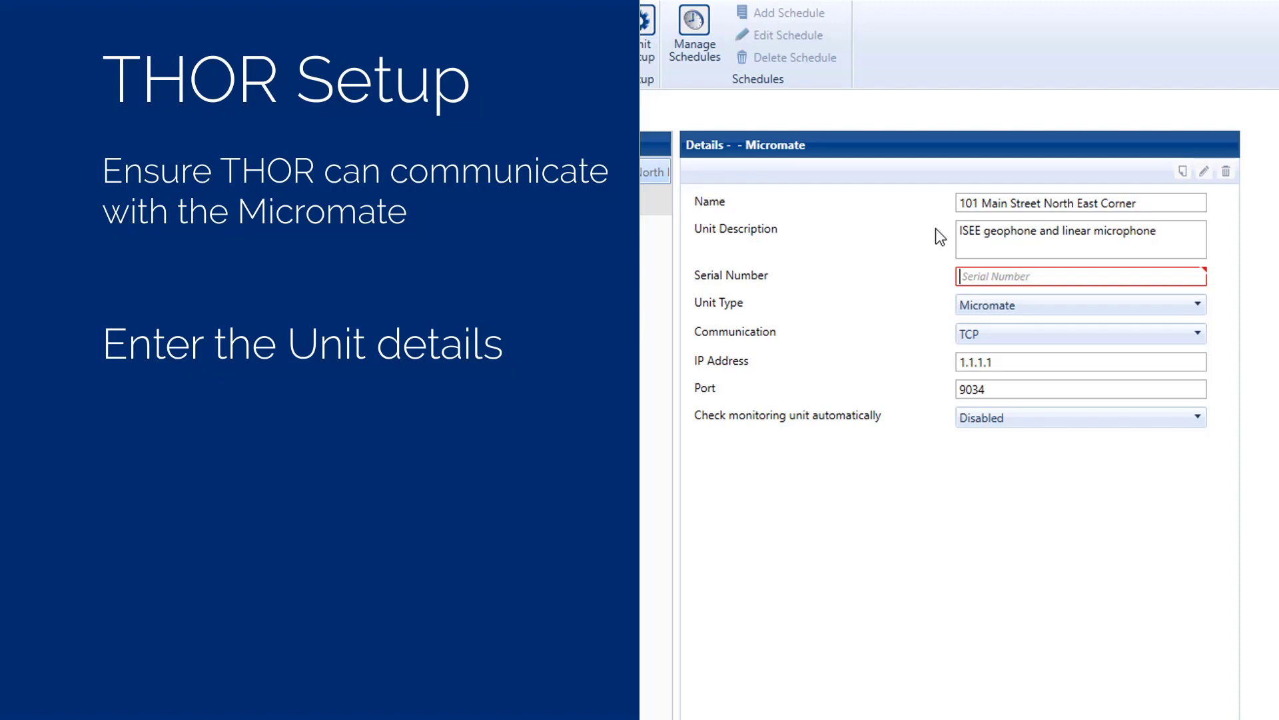
{"action": "type", "text": "UM1"}
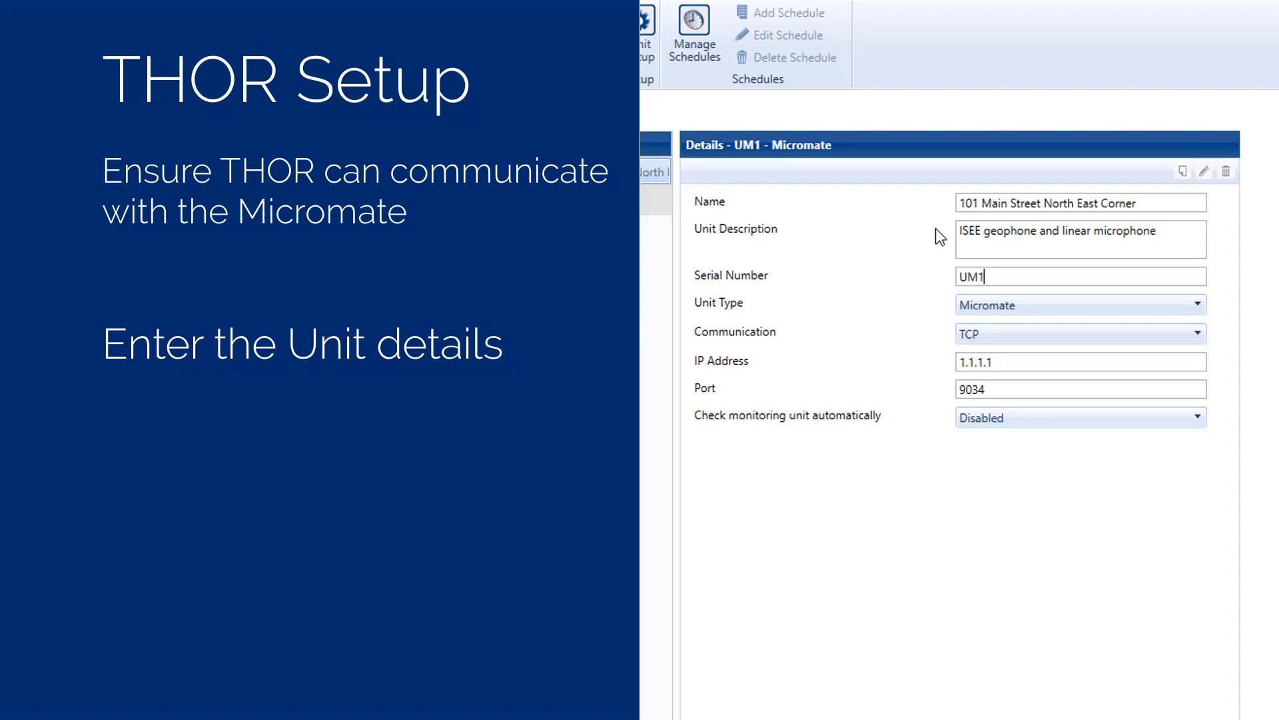
{"action": "type", "text": "4203"}
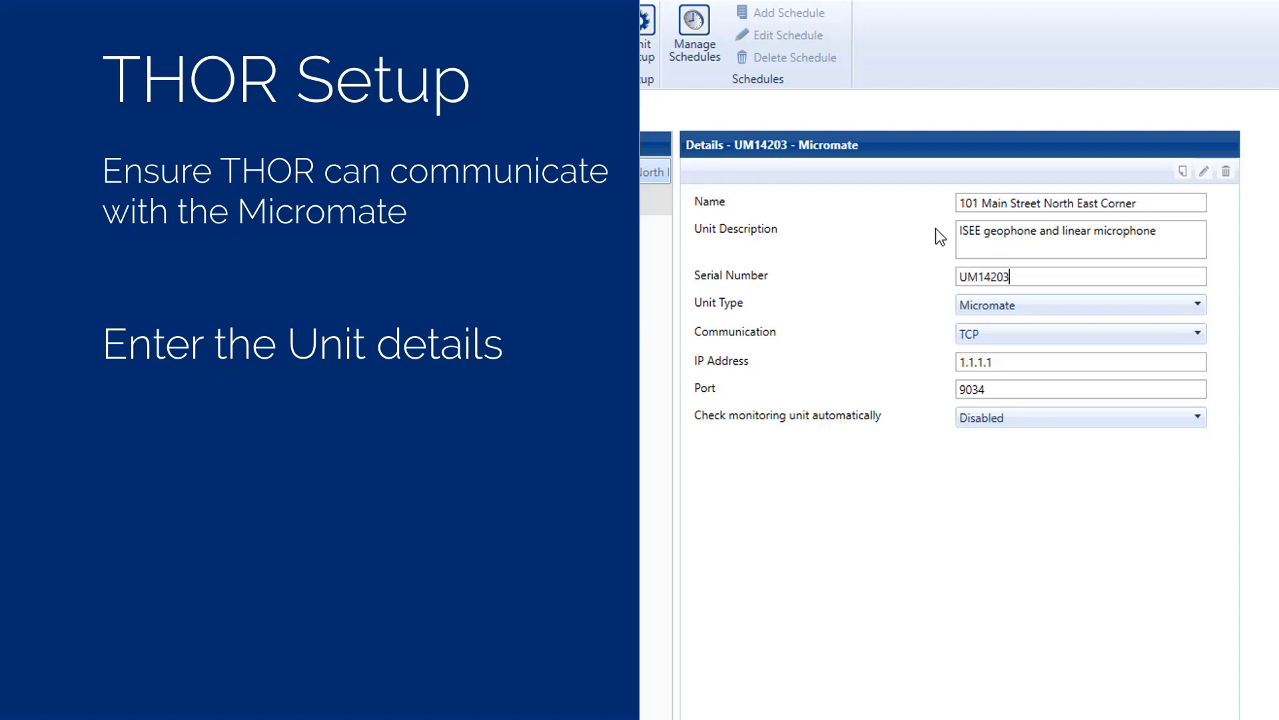
Set it as a Micromate on TCP at 174.90.98.153, checked via Preferences Settings, and save
{"action": "left_click", "coordinate": [1053, 306]}
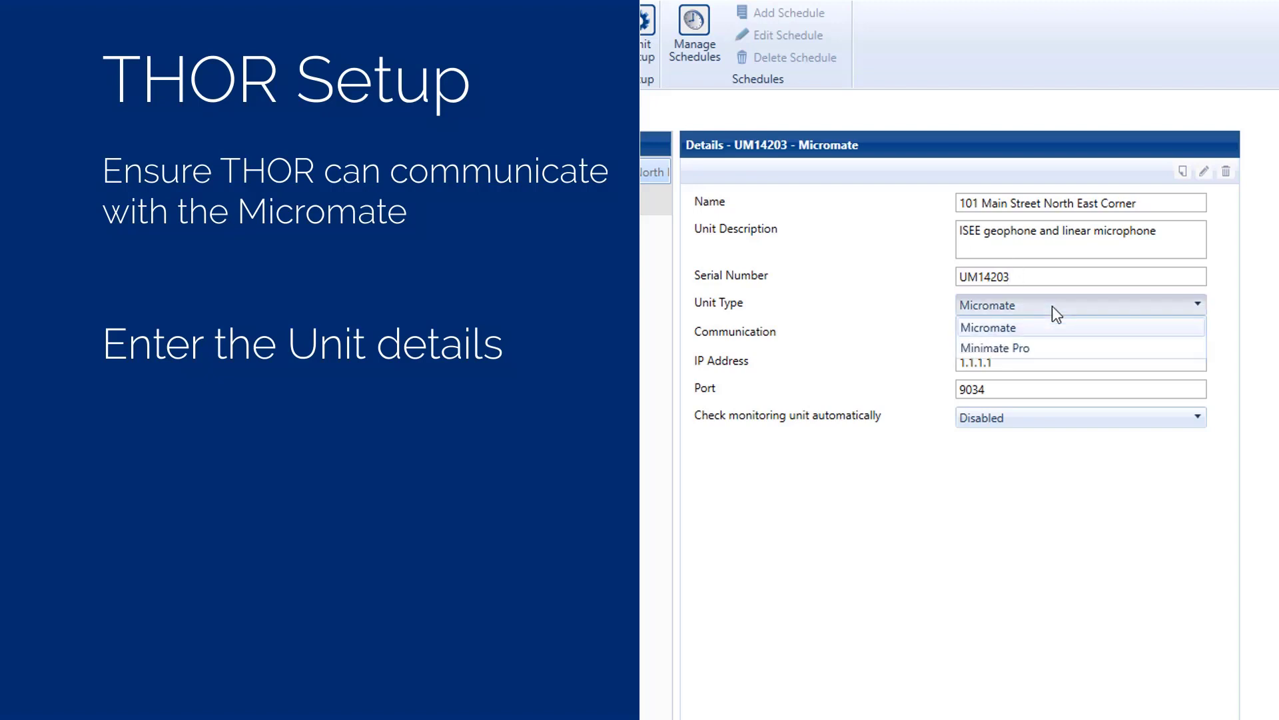
{"action": "left_click", "coordinate": [1054, 328]}
{"action": "left_click", "coordinate": [1068, 340]}
{"action": "left_click", "coordinate": [1071, 342]}
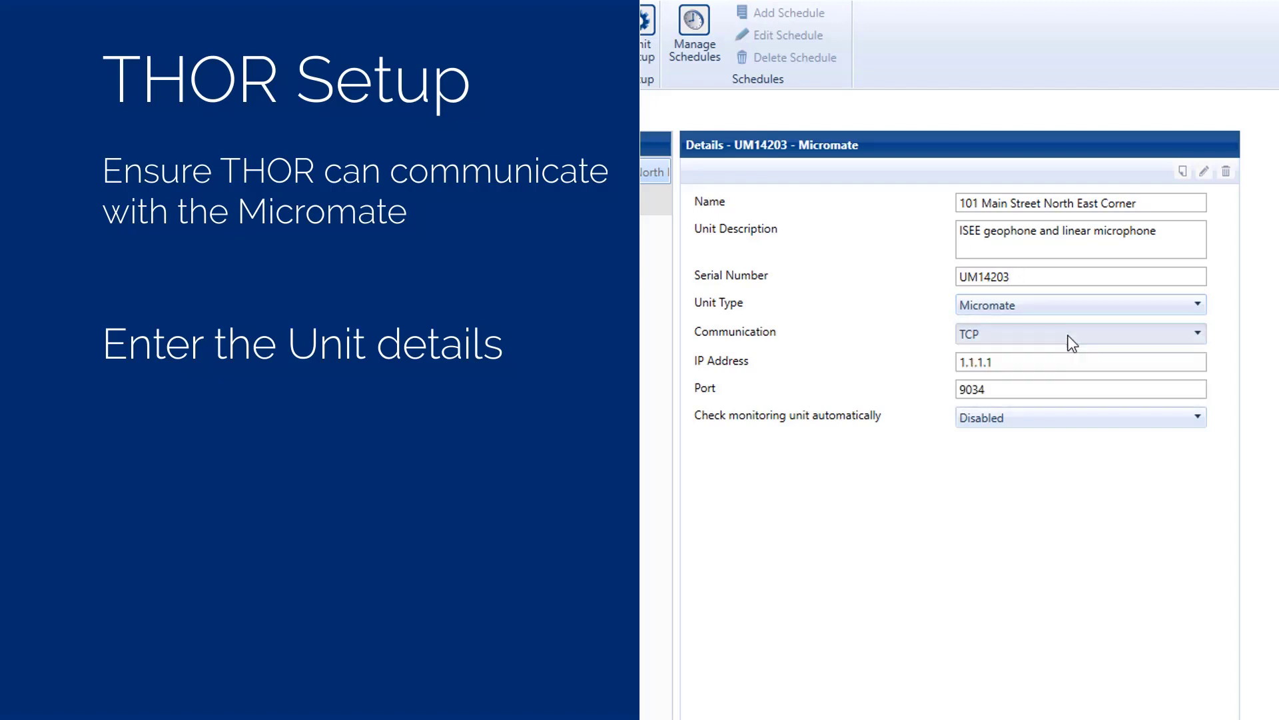
{"action": "double_click", "coordinate": [1034, 366]}
{"action": "type", "text": "174."}
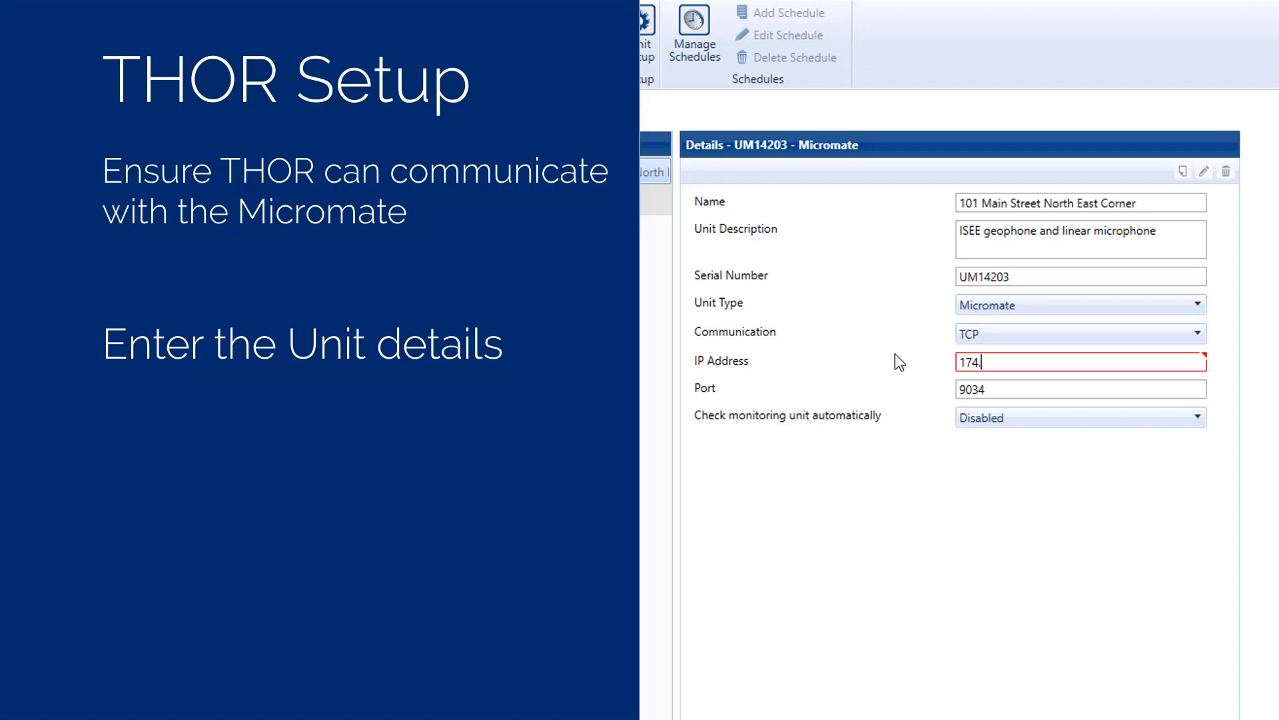
{"action": "type", "text": "90.98.153"}
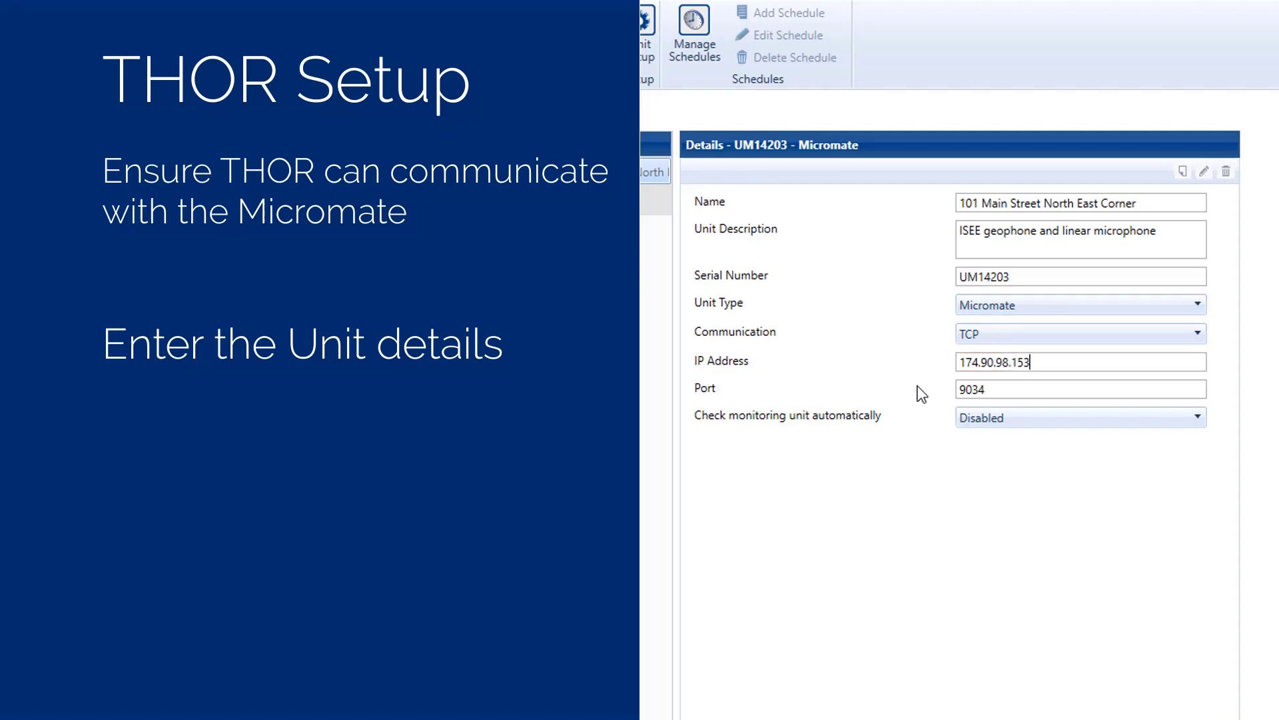
{"action": "left_click", "coordinate": [1000, 395]}
{"action": "left_click", "coordinate": [1116, 418]}
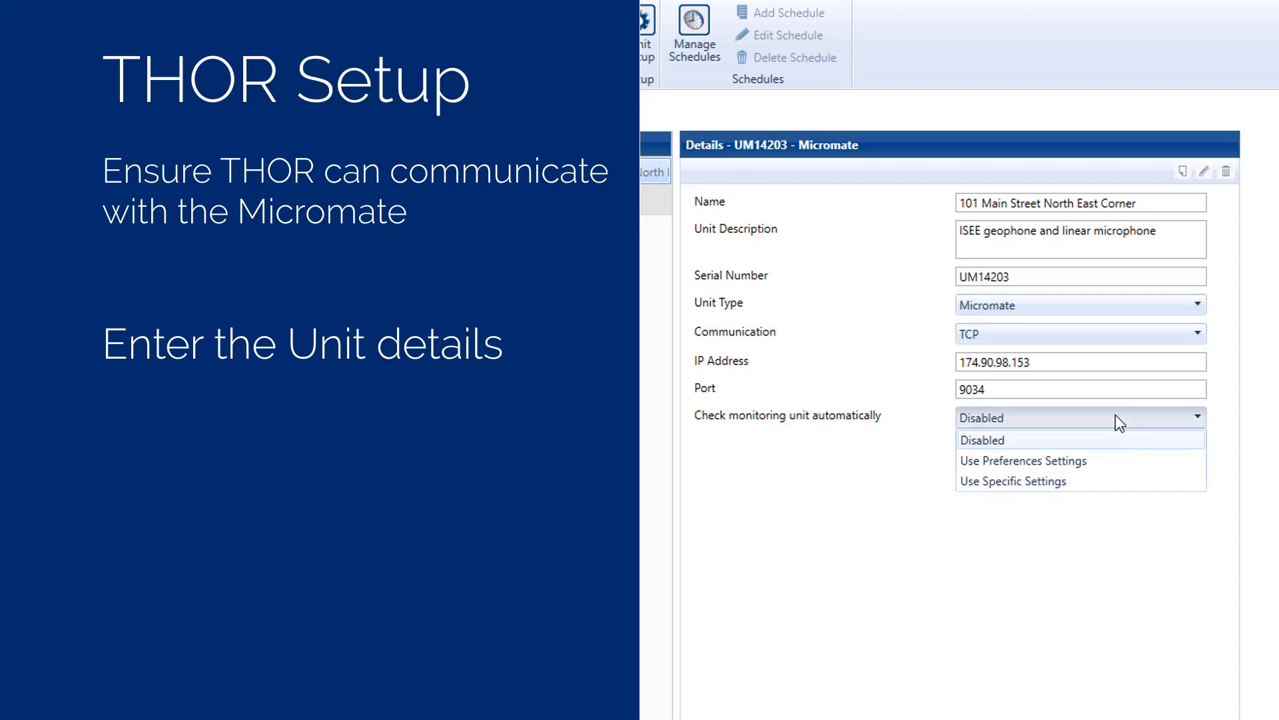
{"action": "left_click", "coordinate": [1098, 461]}
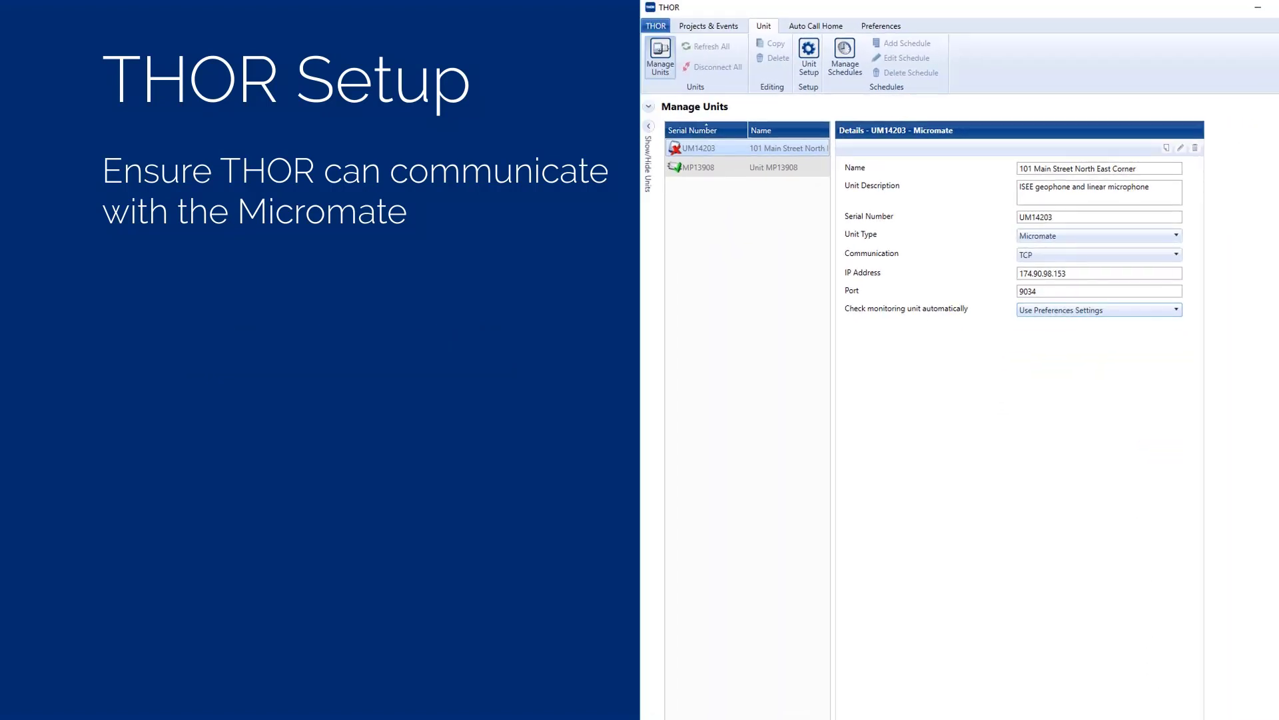
{"action": "key", "text": "Return"}
Confirm saving unit UM14203 and refresh its status to show it connected
{"action": "left_click", "coordinate": [973, 559]}
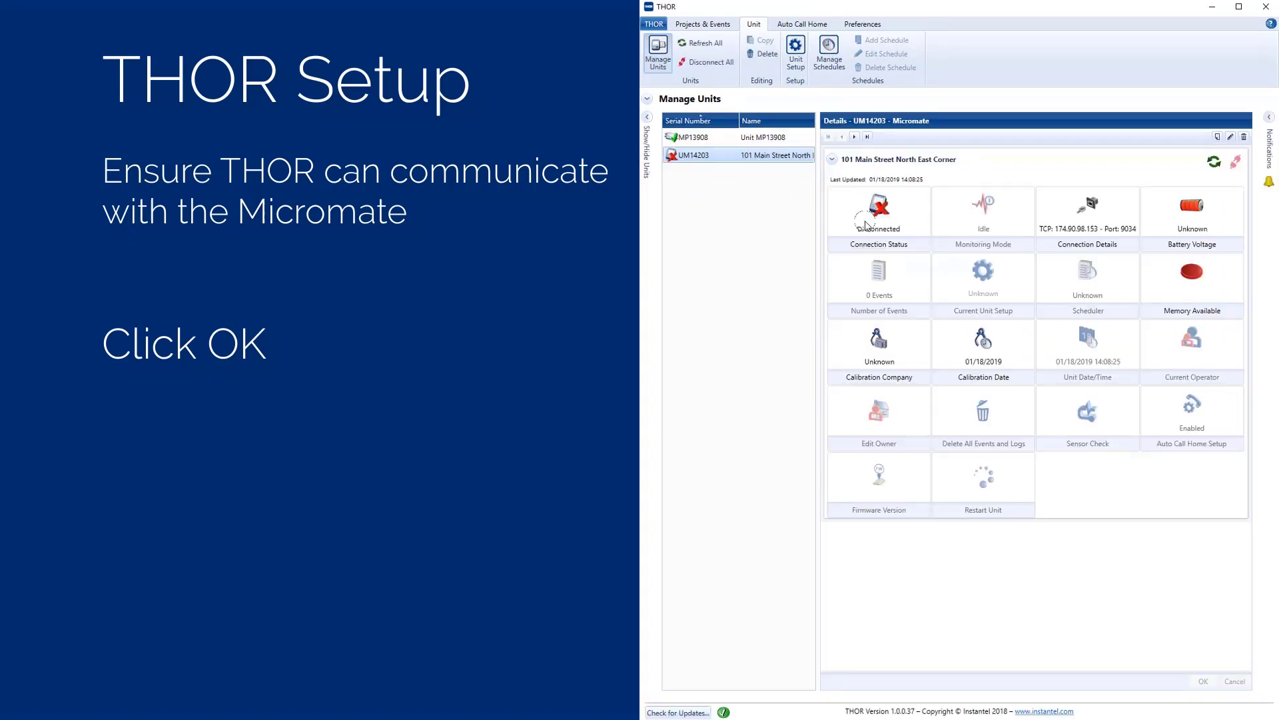
{"action": "left_click", "coordinate": [1215, 164]}
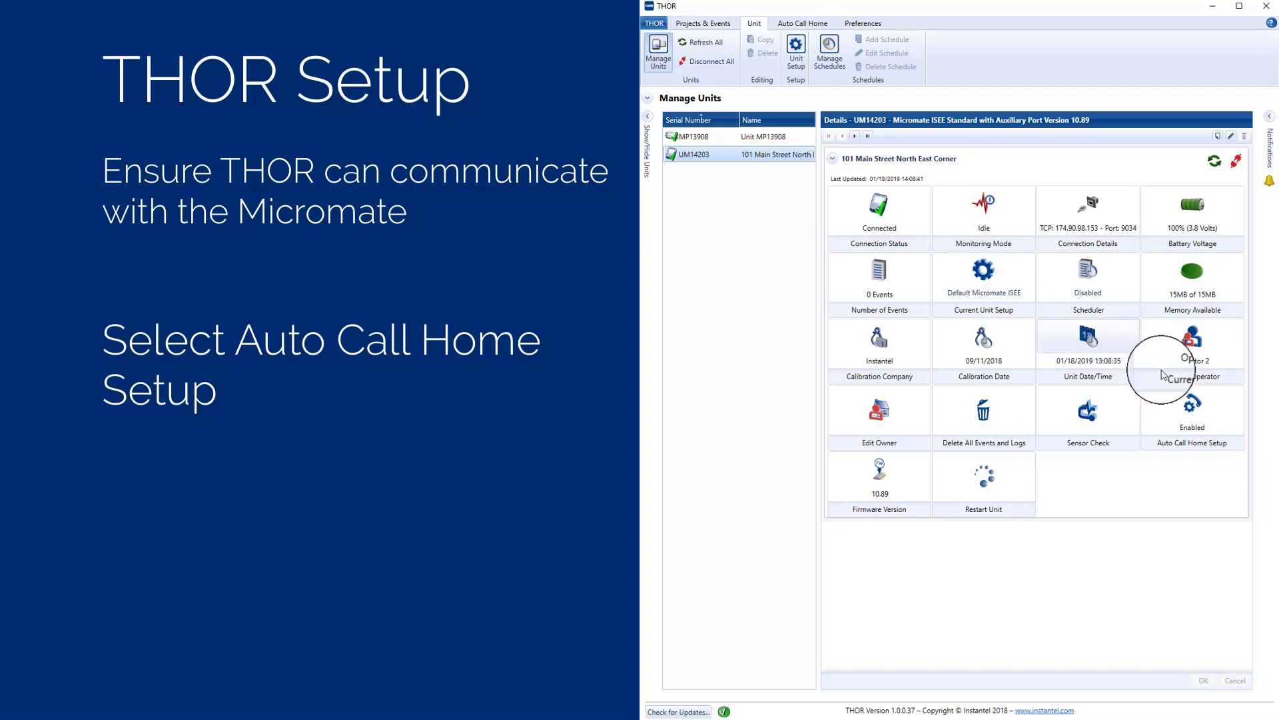
Enable Auto Call Home for UM14203 with call home after each recorded event, and apply it
{"action": "left_click", "coordinate": [1198, 406]}
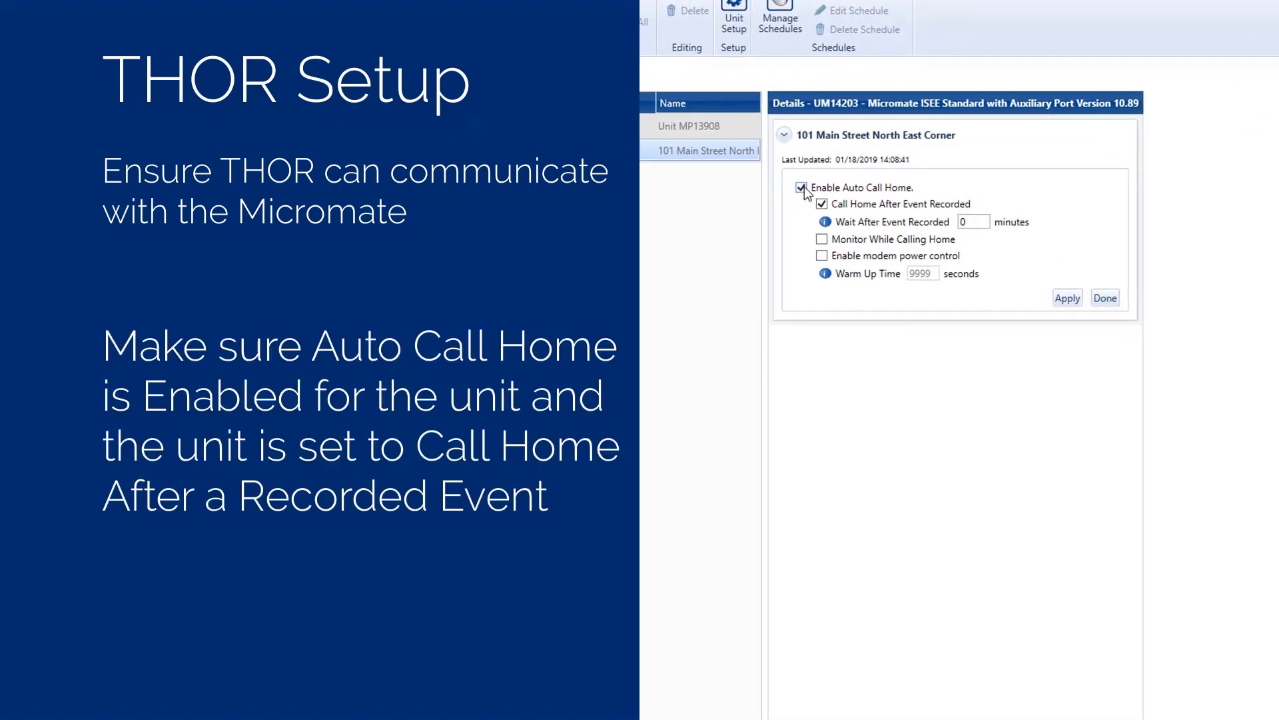
{"action": "left_click", "coordinate": [801, 188]}
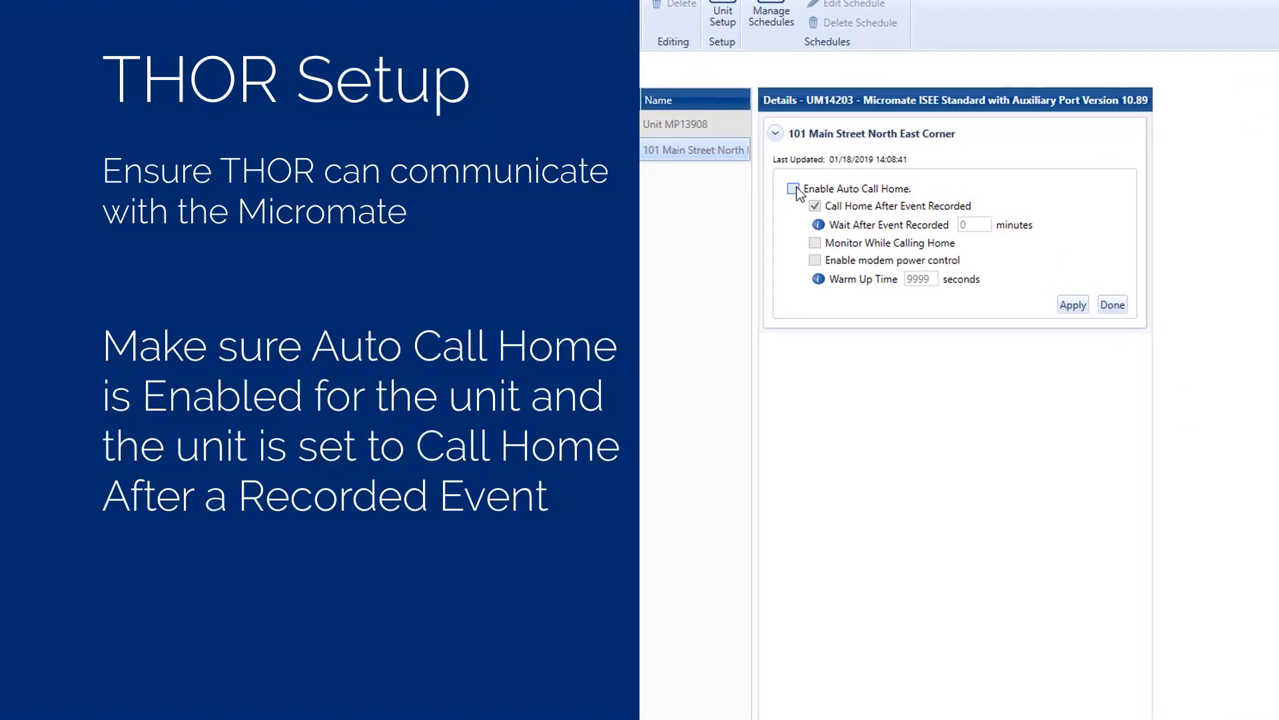
{"action": "left_click", "coordinate": [795, 189]}
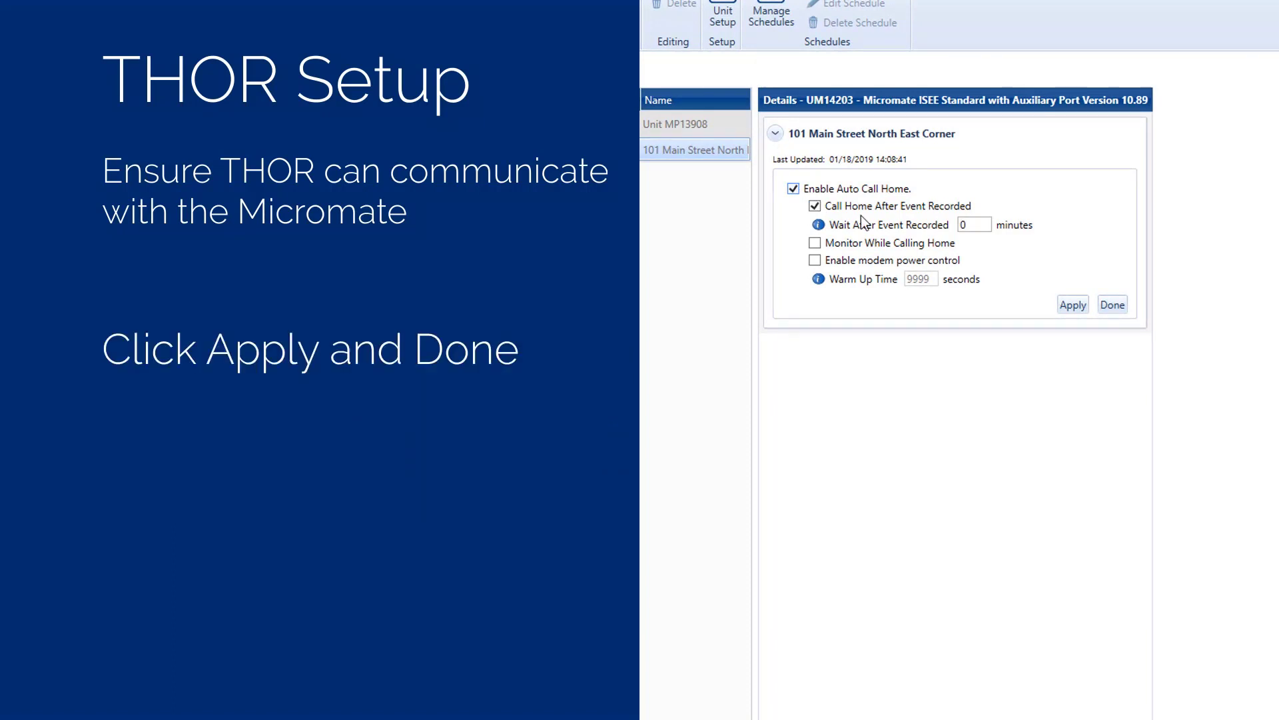
{"action": "left_click", "coordinate": [1076, 304]}
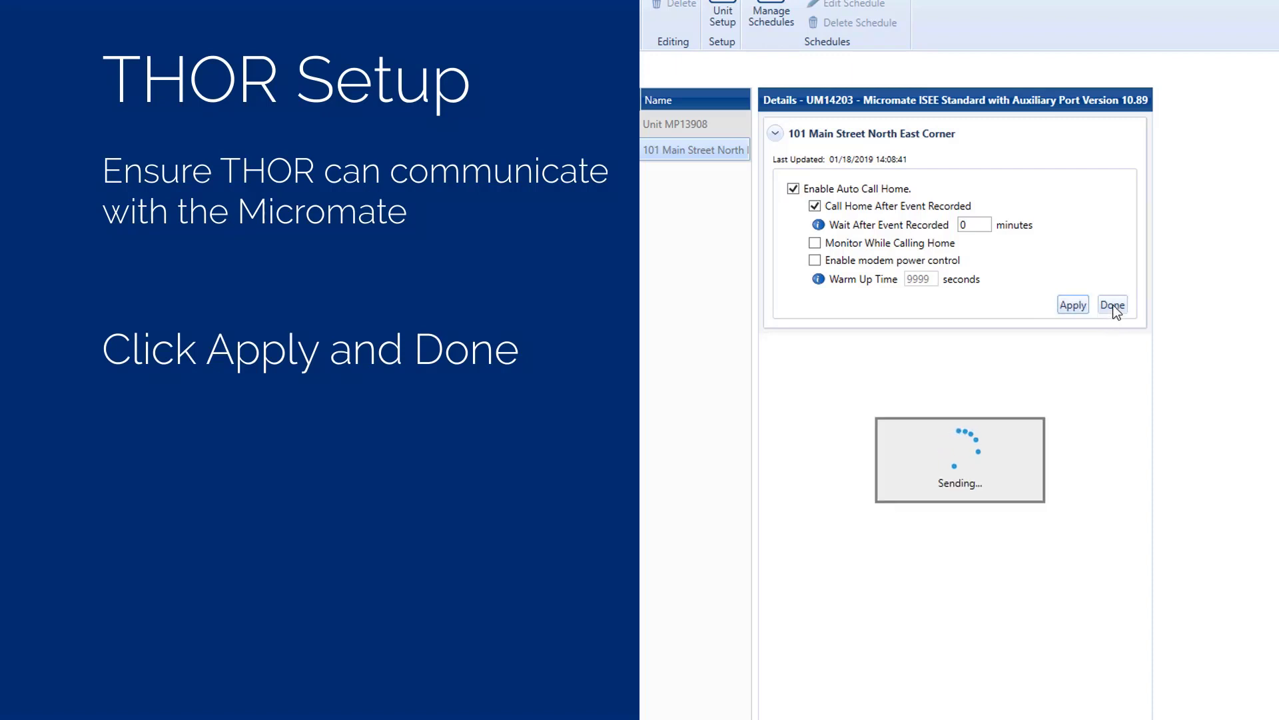
{"action": "left_click", "coordinate": [1100, 678]}
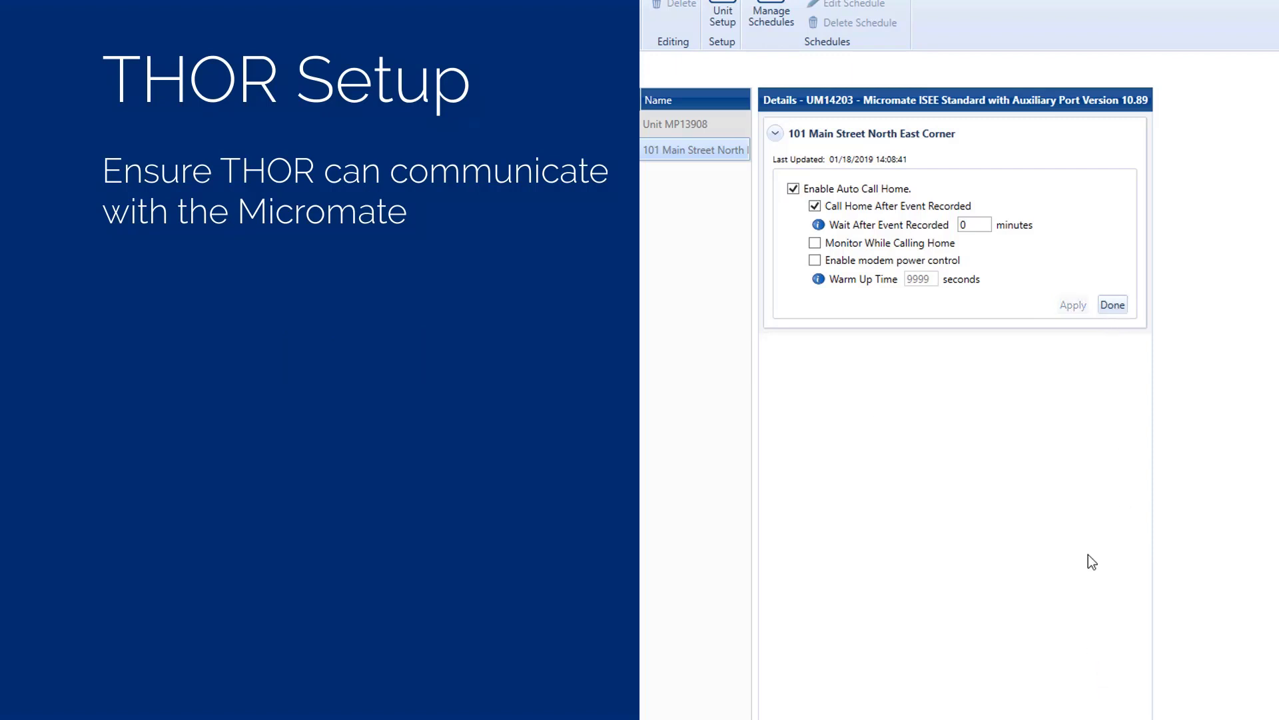
Confirm the Auto Call Home TCP Port is 8070 and start the Auto Call Home service
{"action": "left_click", "coordinate": [1112, 306]}
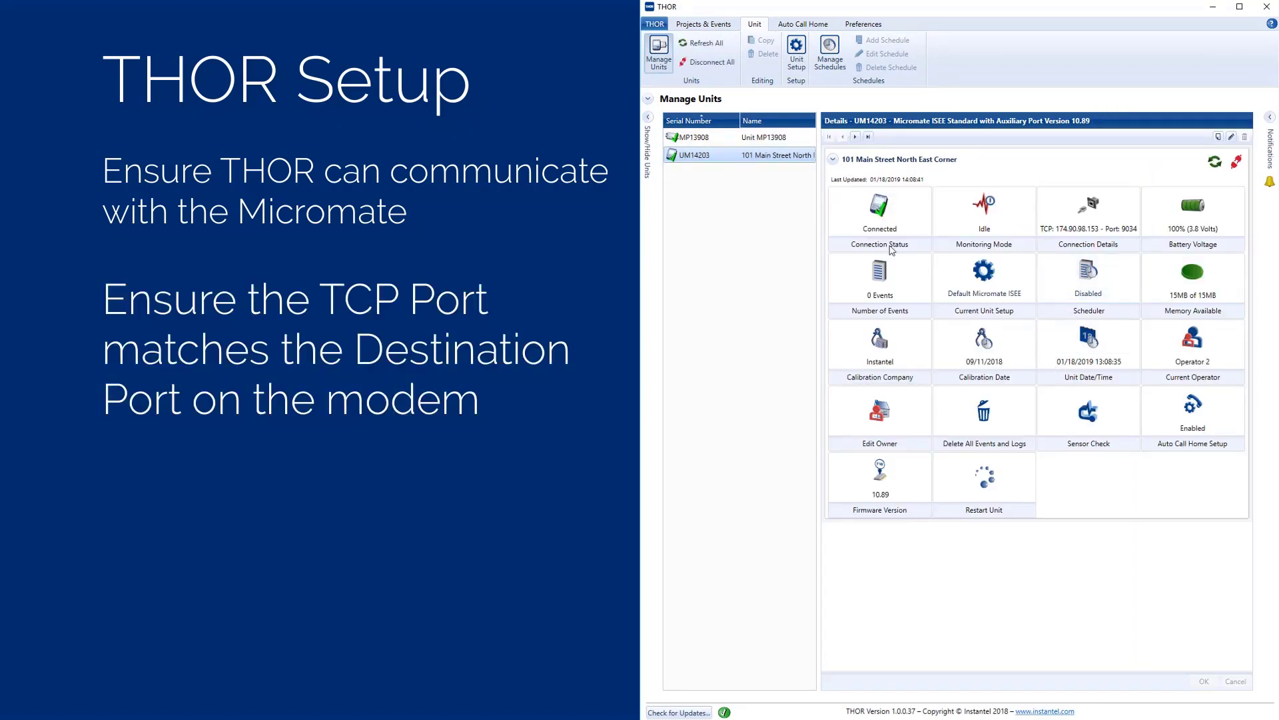
{"action": "left_click", "coordinate": [812, 25]}
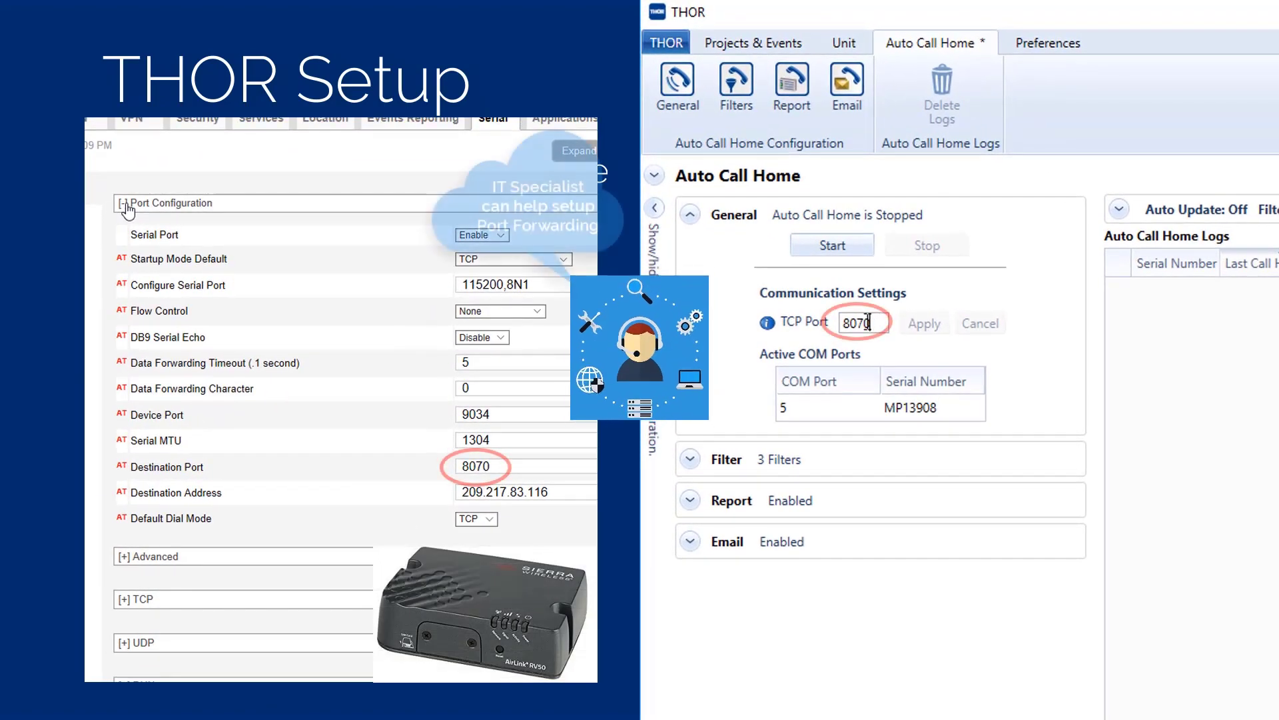
{"action": "left_click_drag", "start_coordinate": [868, 322], "coordinate": [848, 325]}
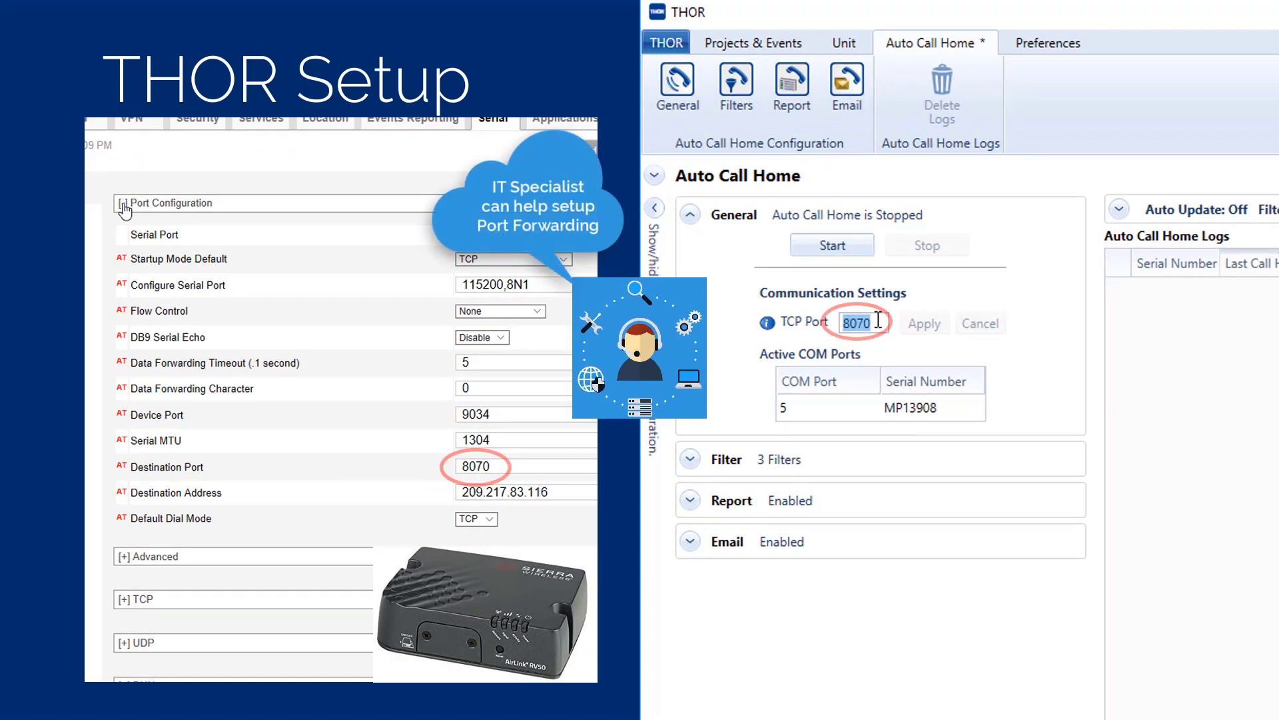
{"action": "left_click", "coordinate": [878, 322]}
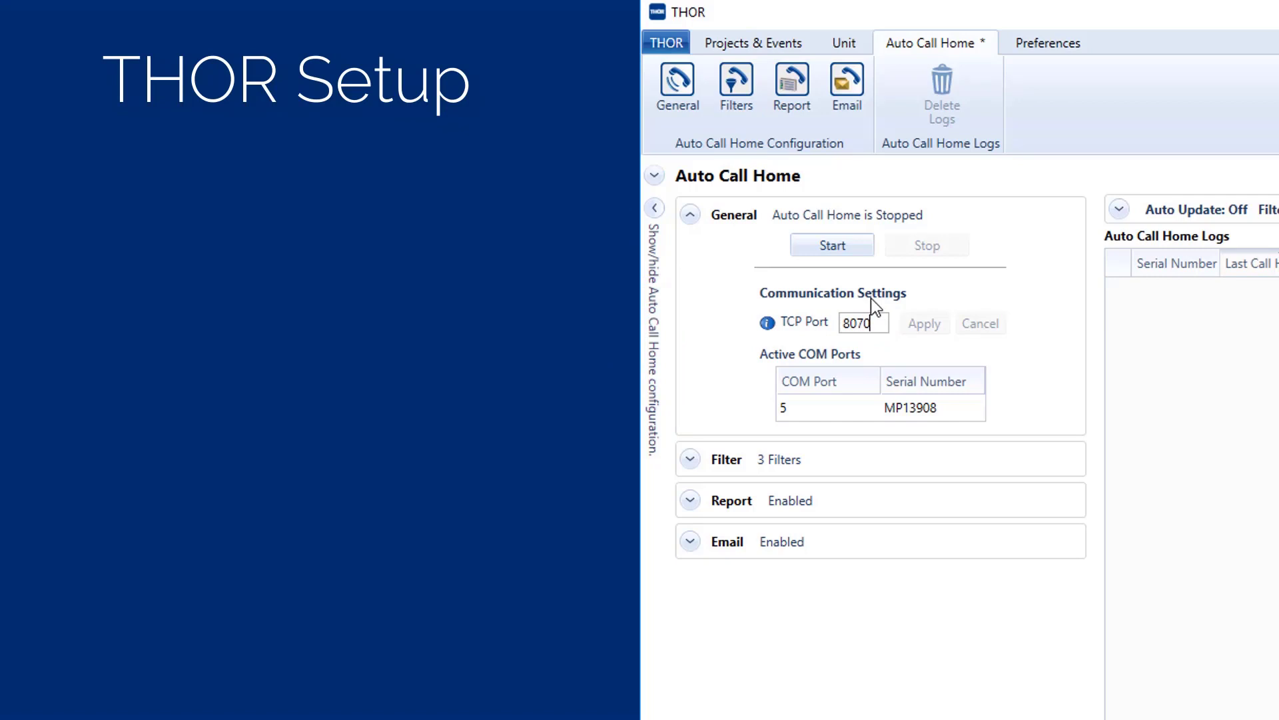
{"action": "left_click", "coordinate": [855, 247]}
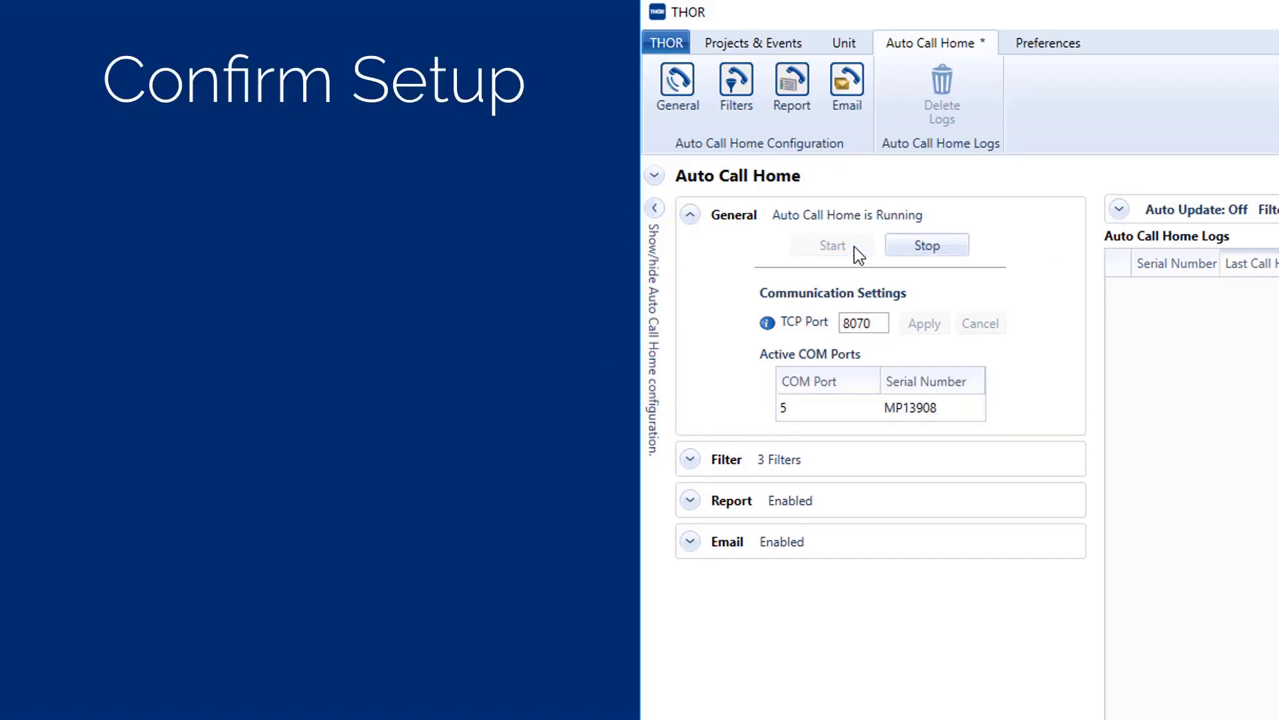
Start monitoring on UM14203 and select its received waveform event under Default Project
{"action": "left_click", "coordinate": [844, 43]}
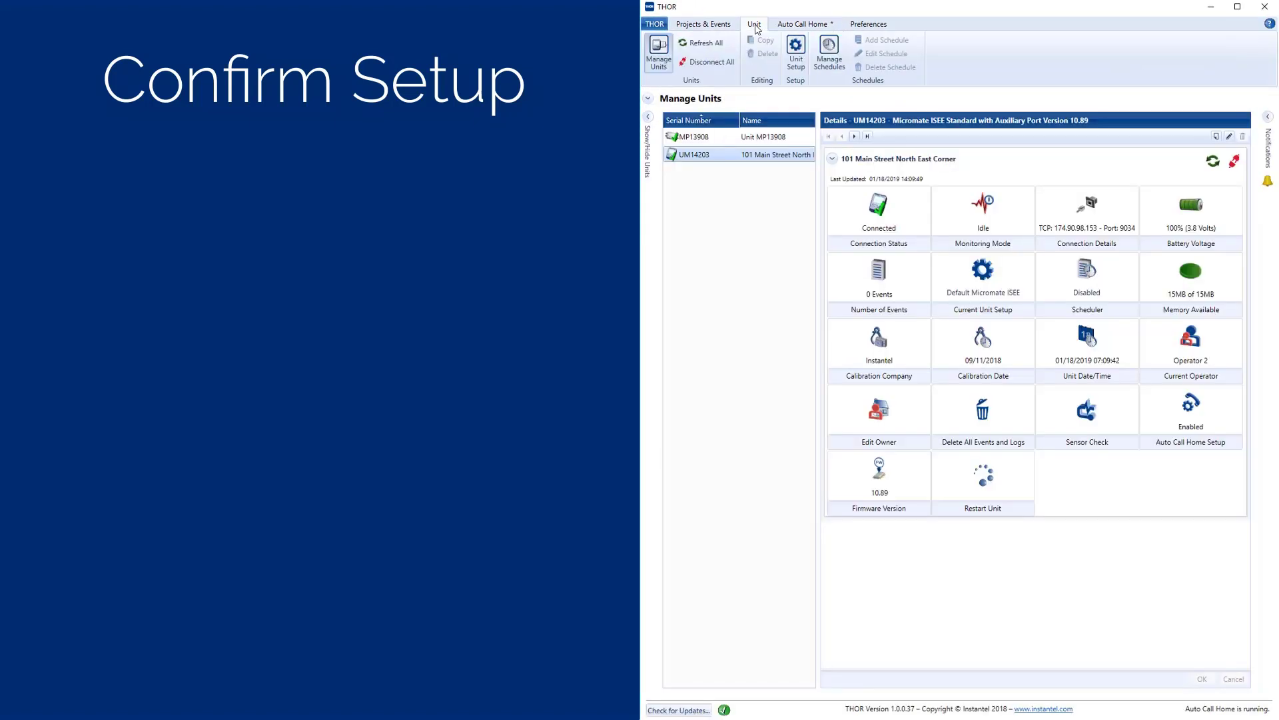
{"action": "left_click", "coordinate": [983, 210]}
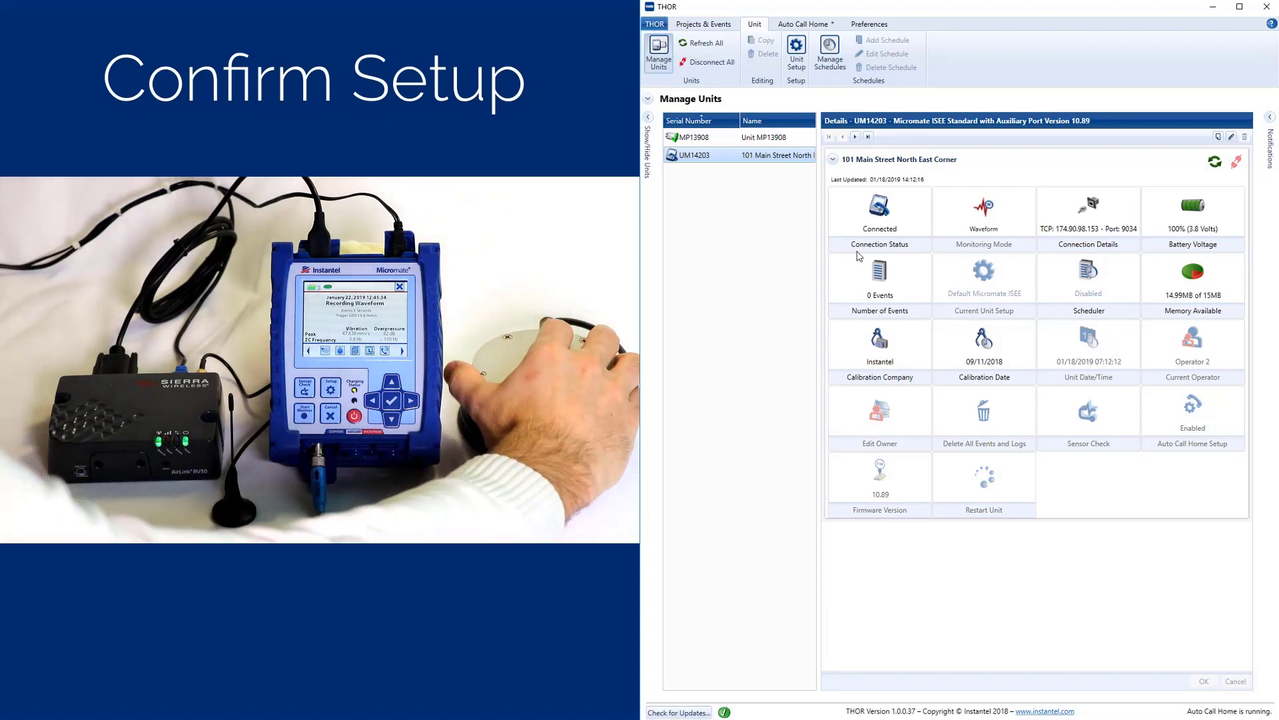
{"action": "left_click", "coordinate": [886, 274]}
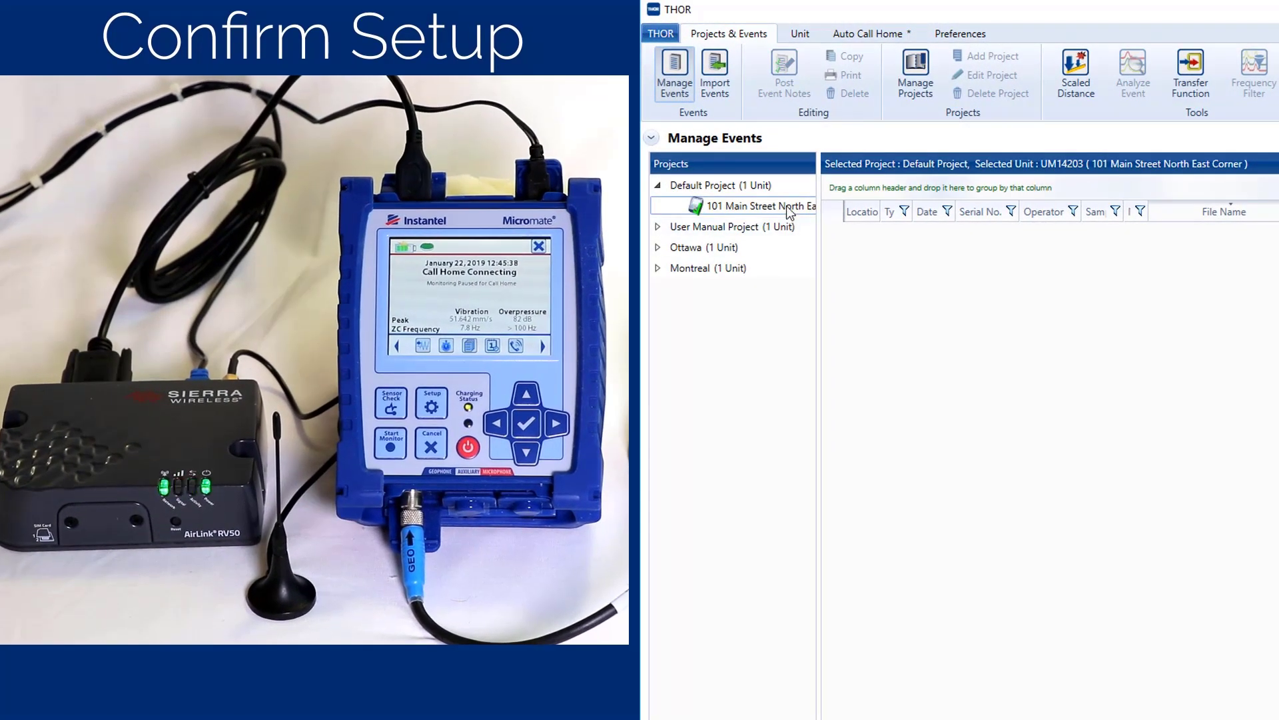
{"action": "left_click", "coordinate": [784, 203]}
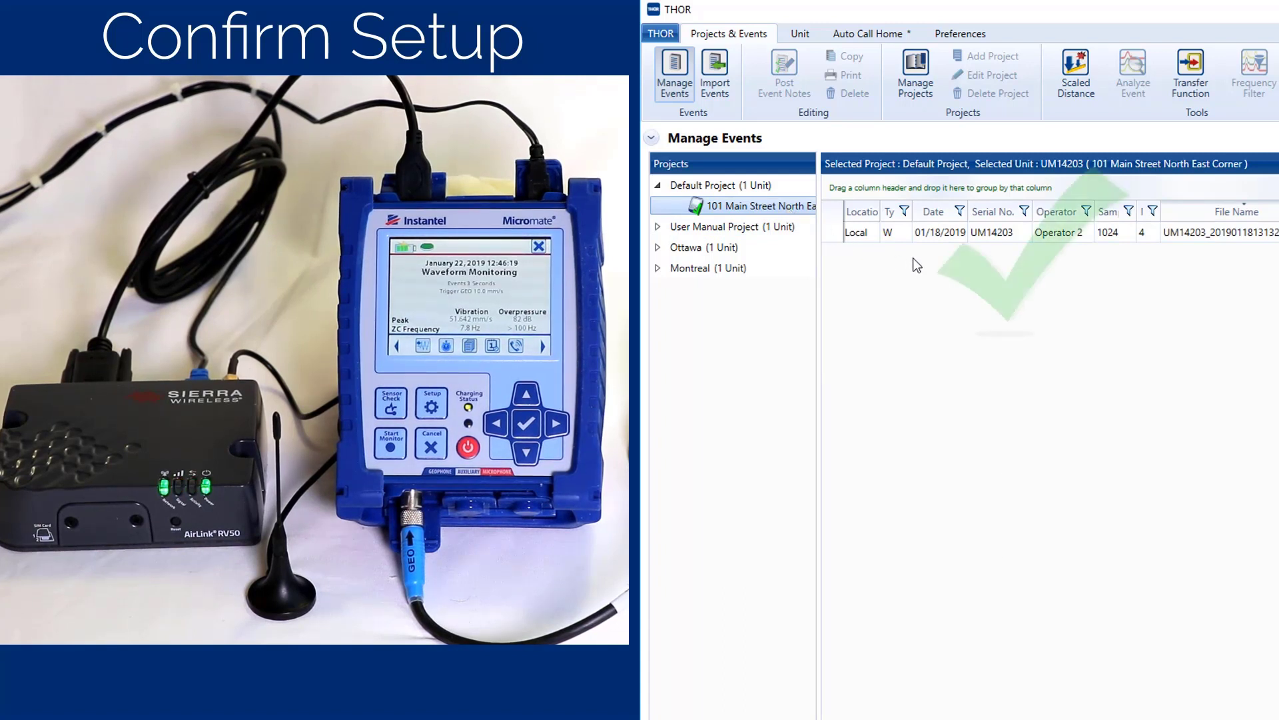
{"action": "left_click", "coordinate": [869, 237]}
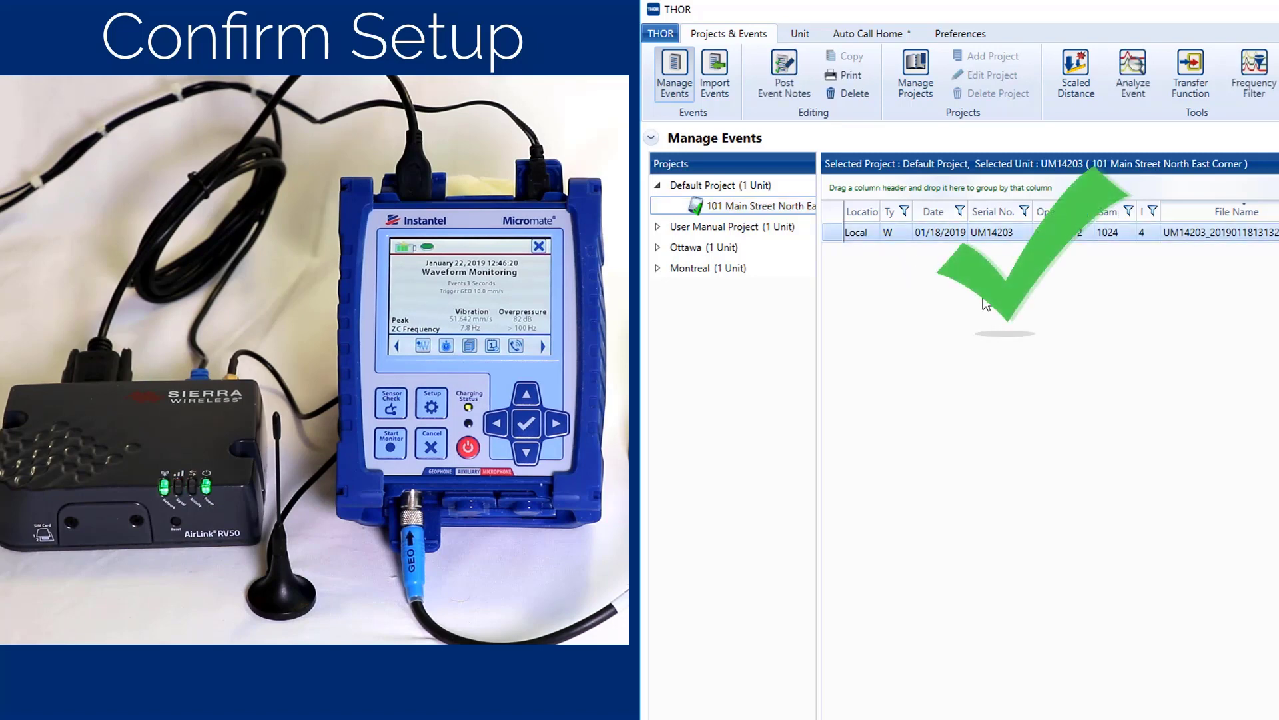